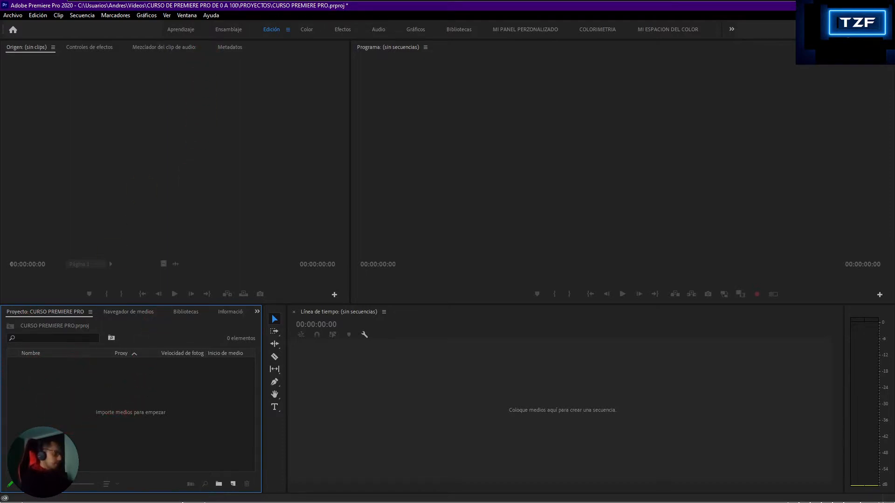
# Import video.mp4 from the CLIP DE VIDEO ORIGINAL folder into the project
pyautogui.doubleClick(134, 408)
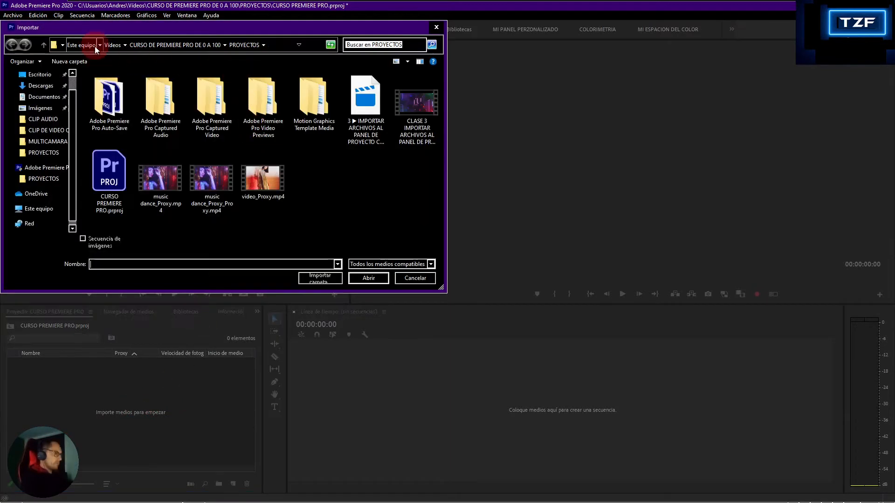
pyautogui.click(142, 45)
pyautogui.doubleClick(168, 104)
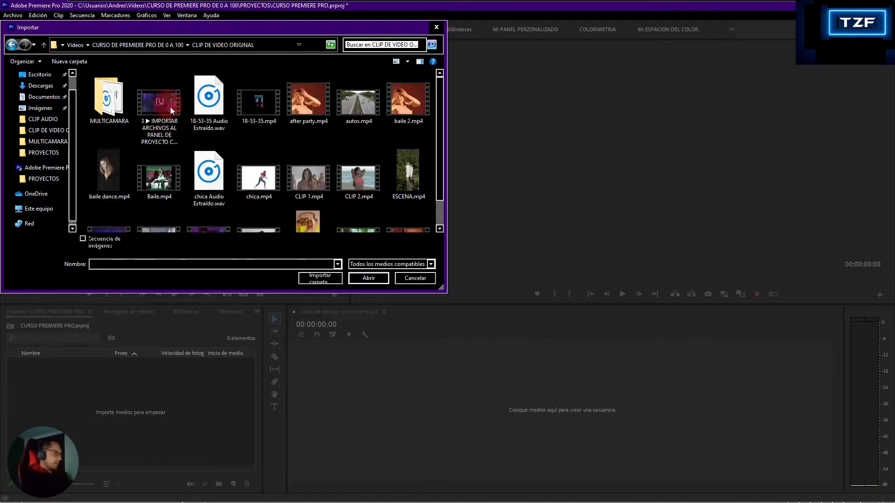
pyautogui.scroll(-1, 205, 135)
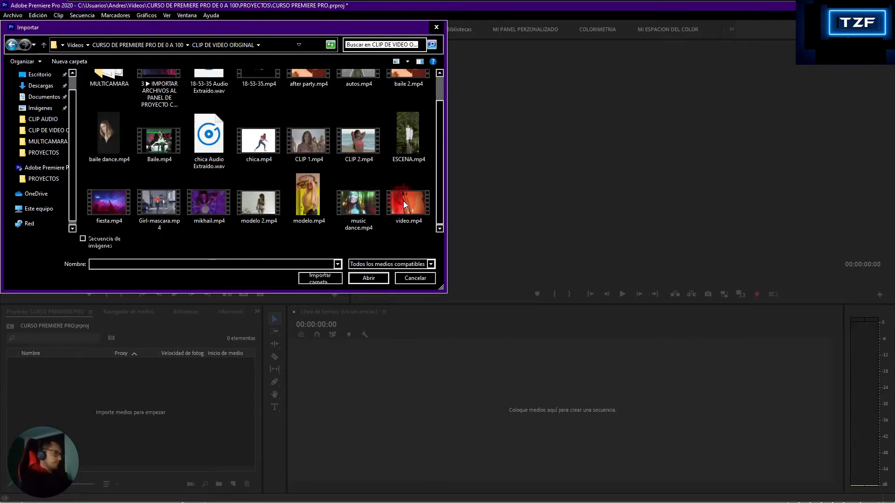
pyautogui.click(415, 200)
pyautogui.doubleClick(407, 199)
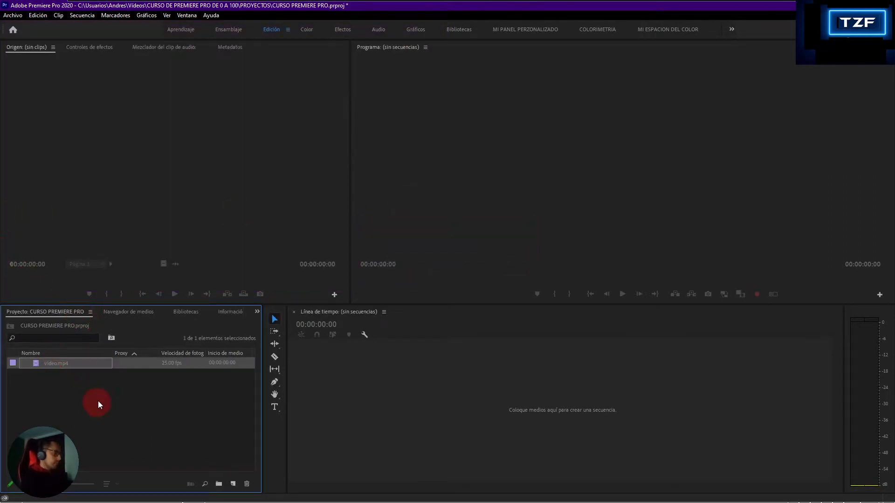
# Import video_Proxy.mp4 from the PROYECTOS folder of CURSO DE PREMIERE PRO DE 0 A 100 into the project
pyautogui.doubleClick(79, 382)
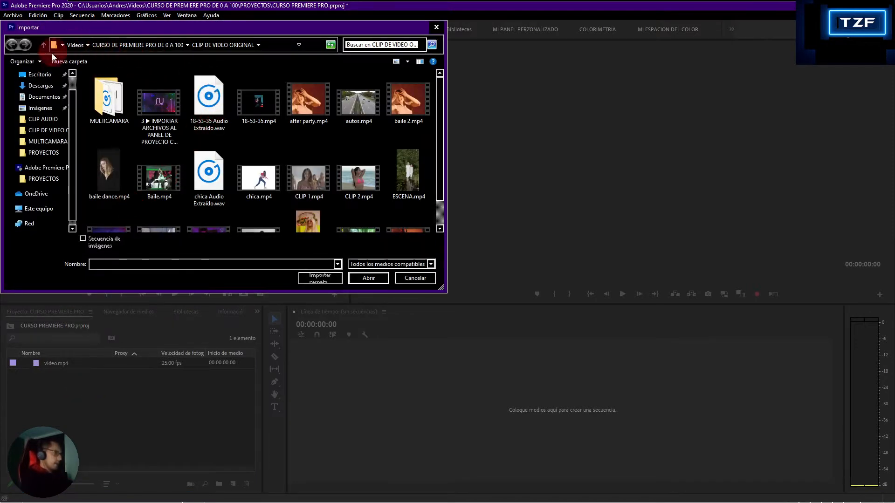
pyautogui.click(113, 46)
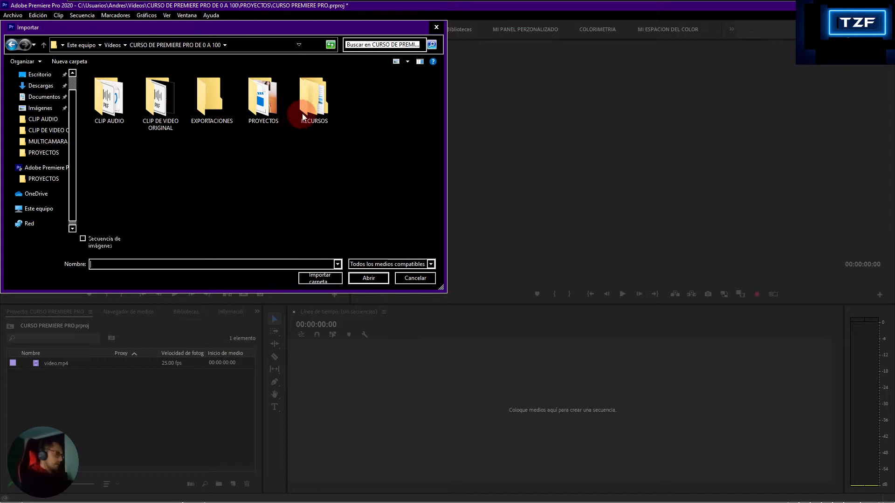
pyautogui.doubleClick(261, 105)
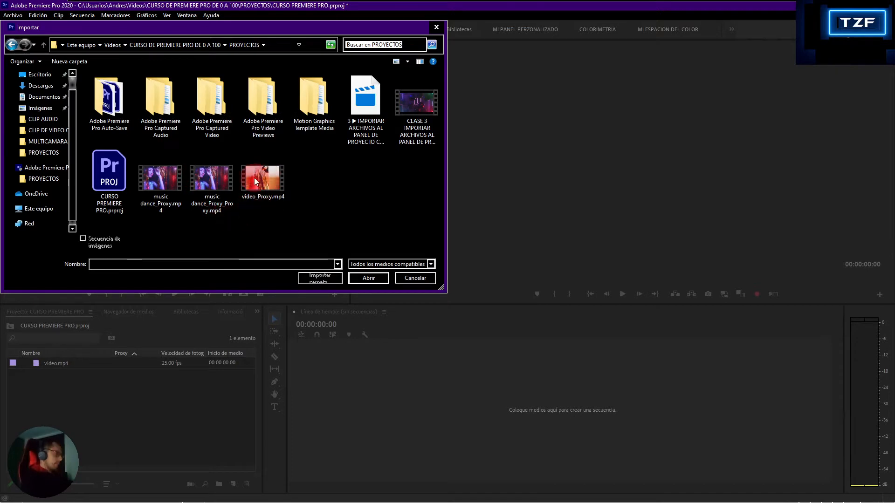
pyautogui.moveTo(253, 177)
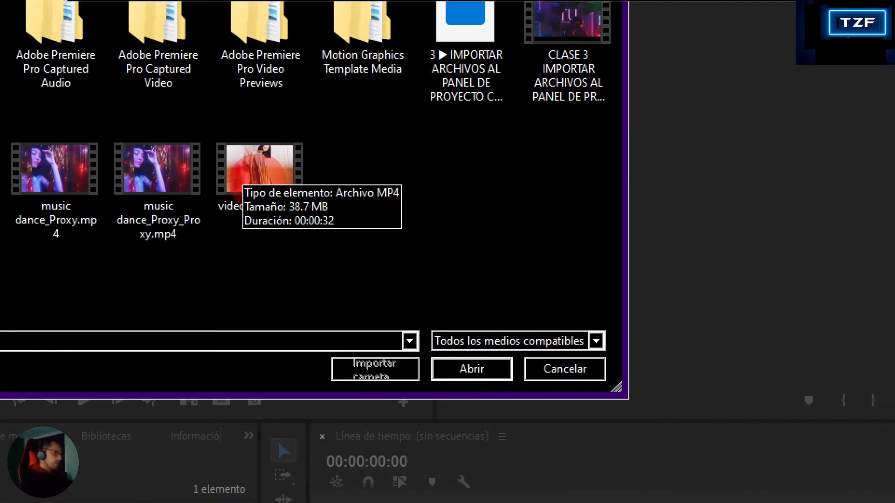
pyautogui.doubleClick(259, 169)
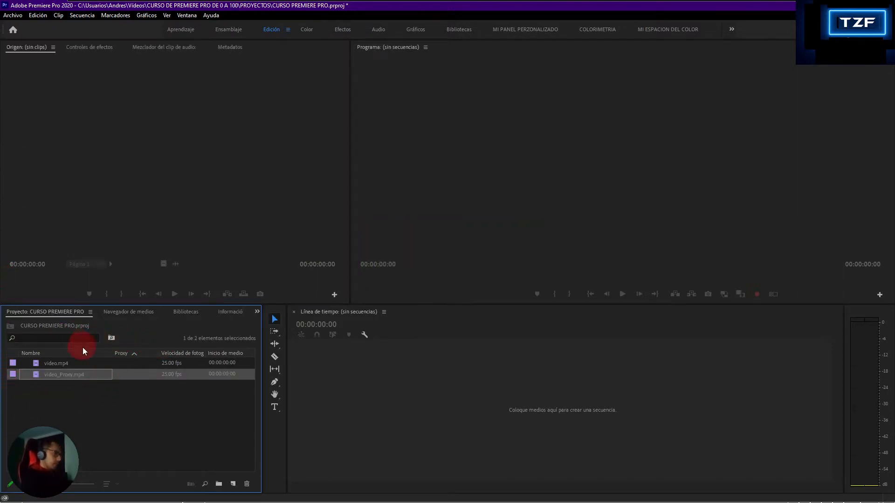
# Reconnect full-resolution media for both video.mp4 and video_Proxy.mp4, choosing video_Proxy.mp4 in the PROYECTOS folder as the file for video.mp4
pyautogui.moveTo(63, 390); pyautogui.dragTo(52, 355)
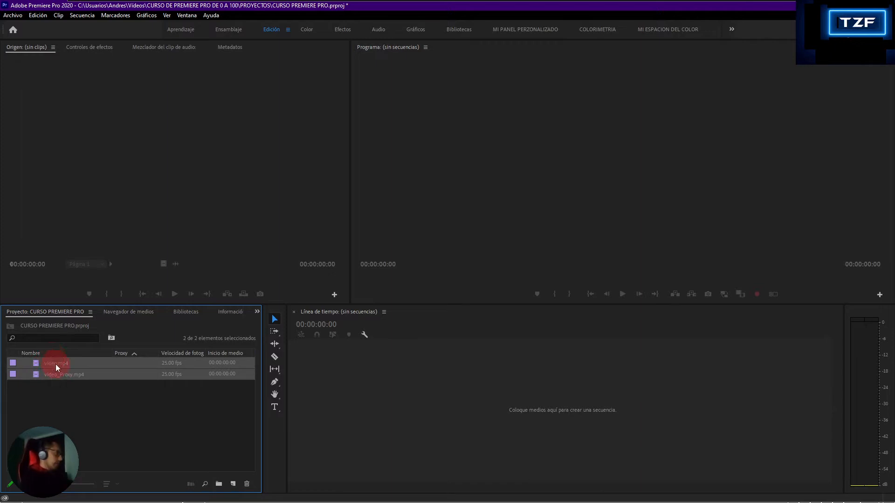
pyautogui.rightClick(56, 364)
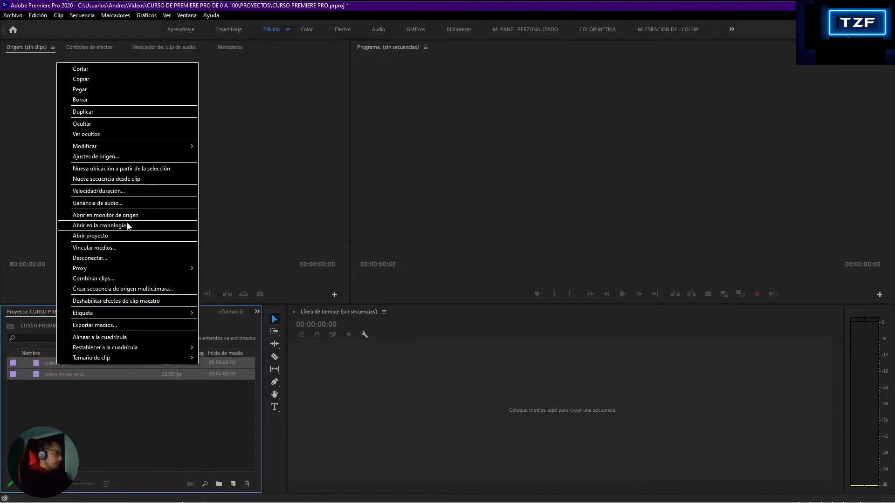
pyautogui.moveTo(136, 272)
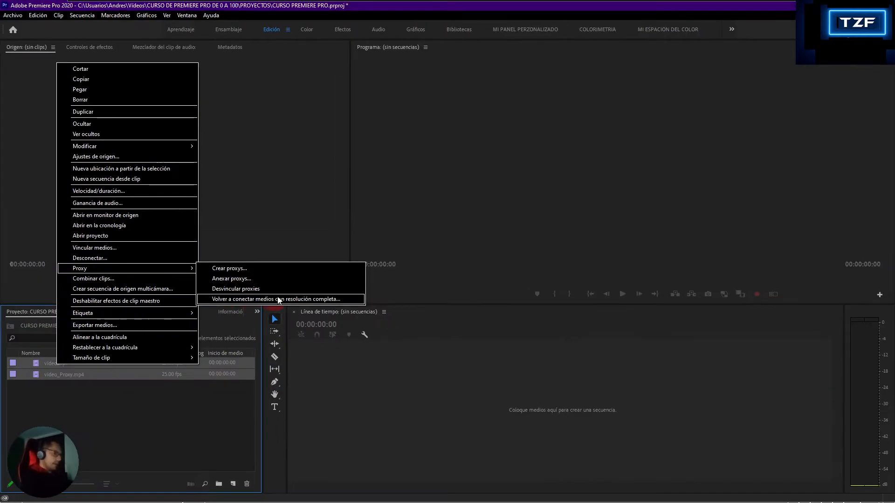
pyautogui.click(275, 299)
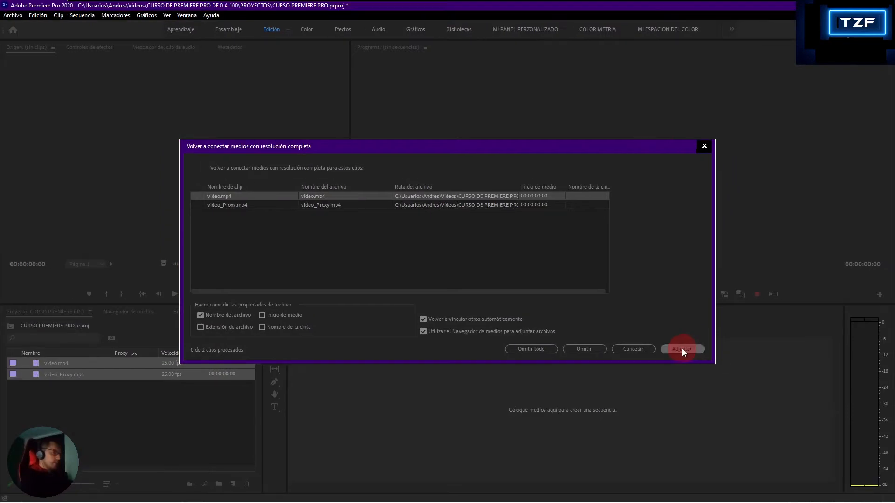
pyautogui.click(681, 348)
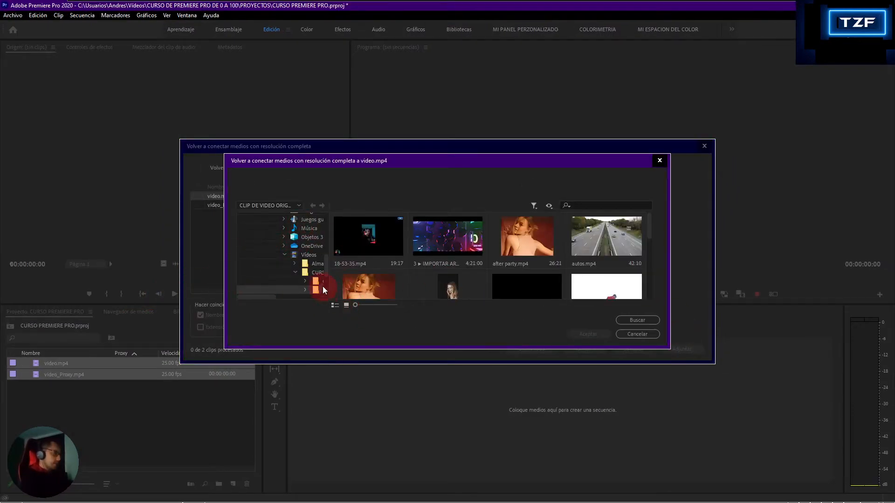
pyautogui.click(315, 273)
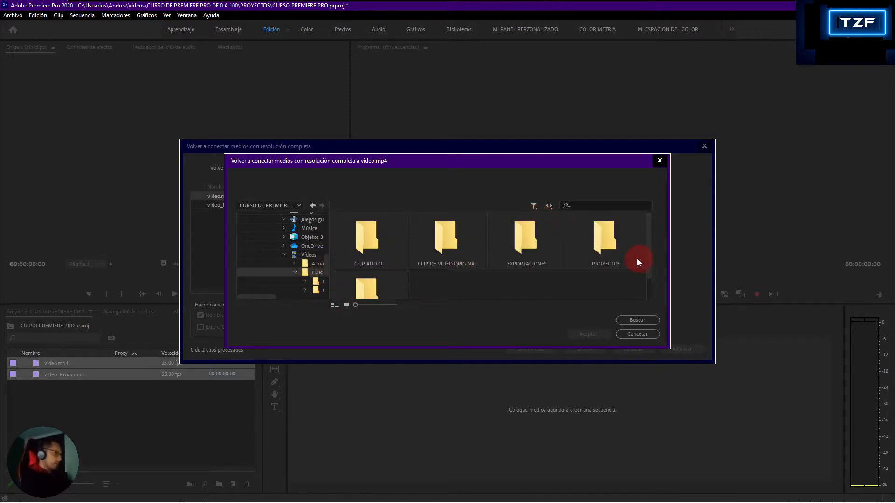
pyautogui.doubleClick(611, 245)
pyautogui.scroll(-1, 417, 286)
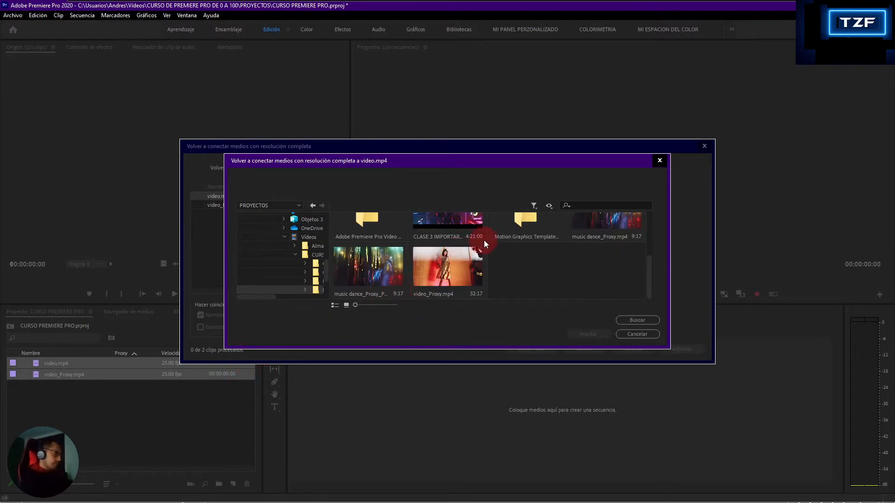
pyautogui.doubleClick(451, 264)
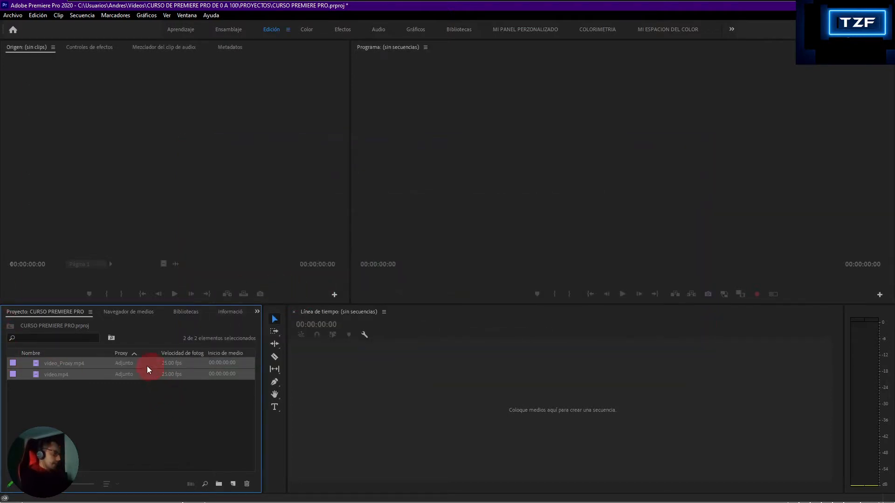
# Create a sequence from video_Proxy.mp4 by placing it in the empty timeline, and select the new sequence in the project
pyautogui.click(128, 395)
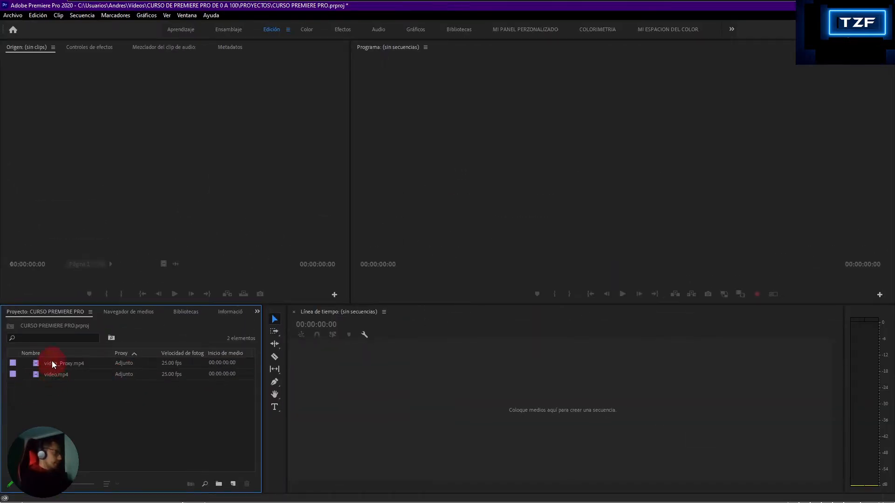
pyautogui.moveTo(52, 361); pyautogui.dragTo(440, 385)
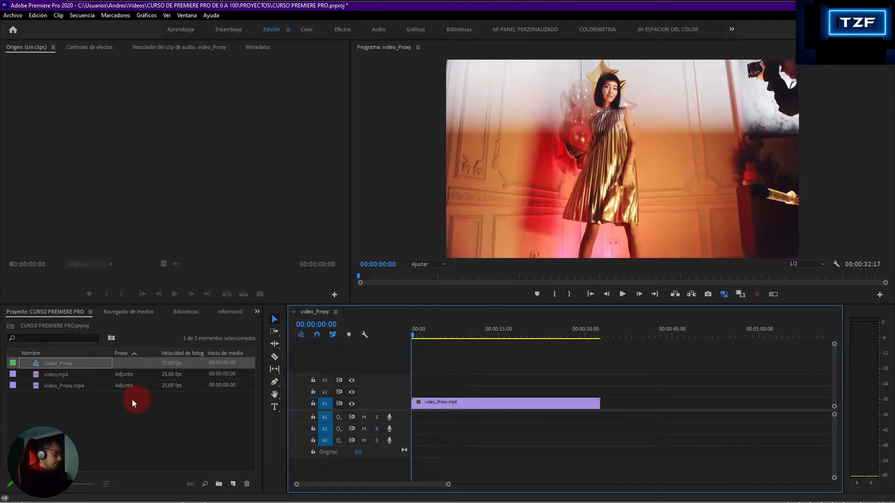
pyautogui.click(125, 401)
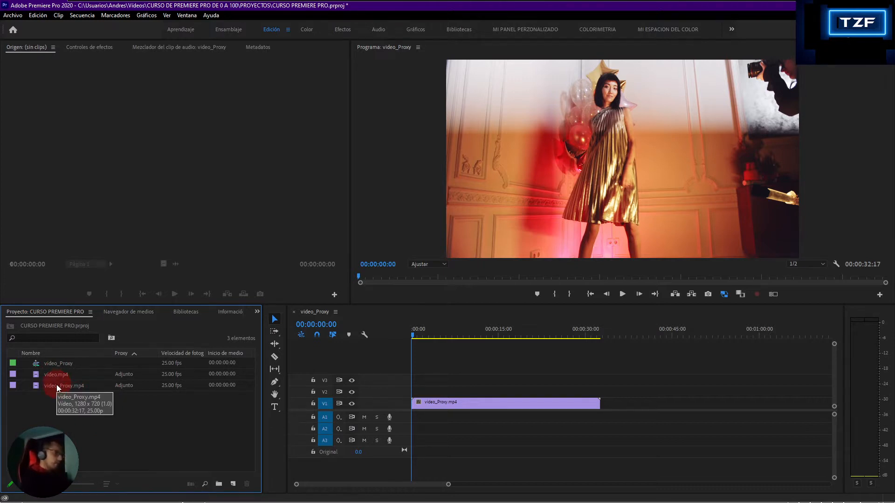
pyautogui.click(58, 363)
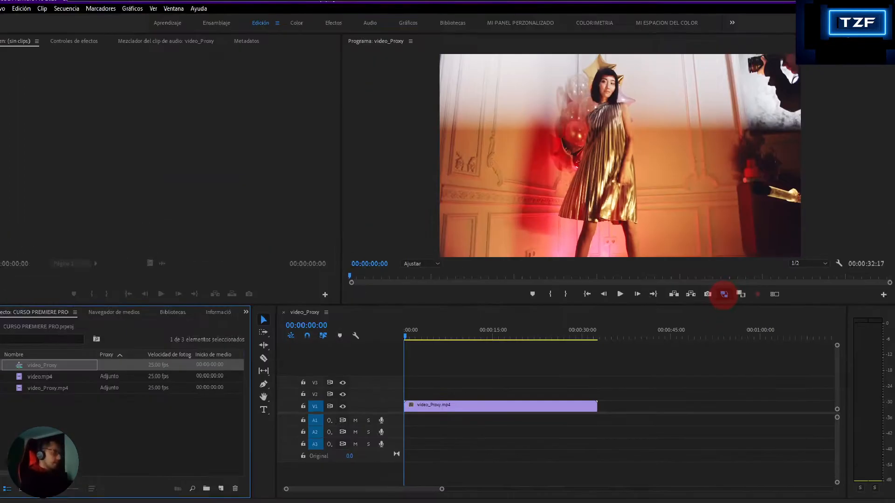
# Examine the proxy toggle in the Program monitor and its place in the button editor
pyautogui.click(725, 295)
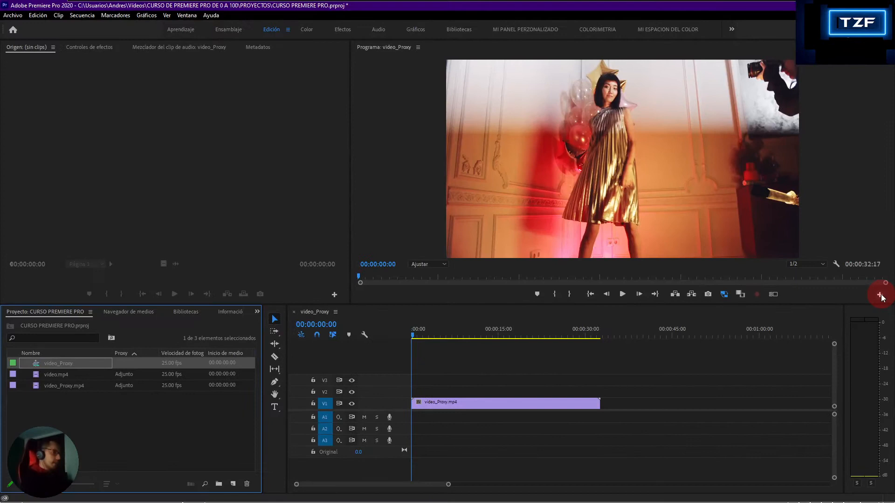
pyautogui.click(879, 296)
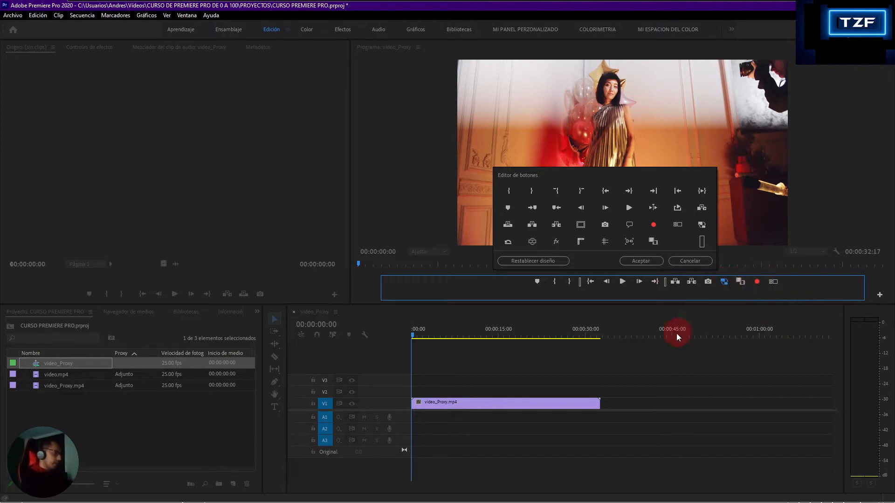
pyautogui.click(723, 282)
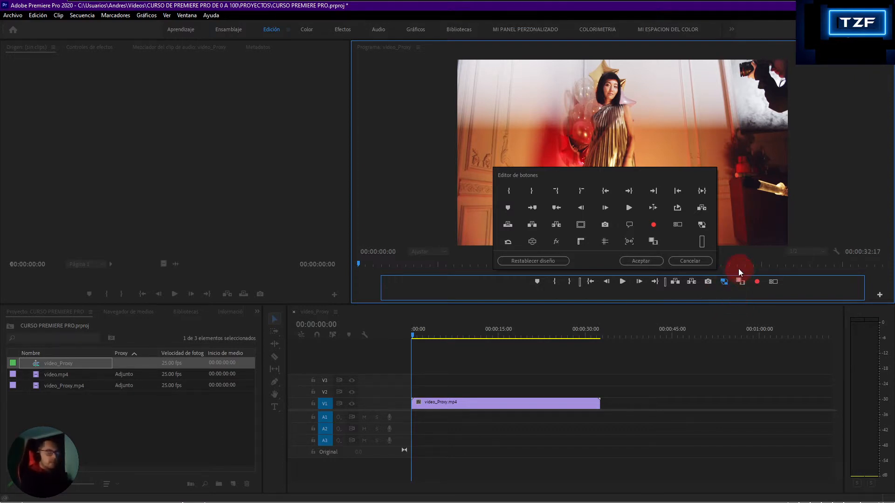
pyautogui.press('Return')
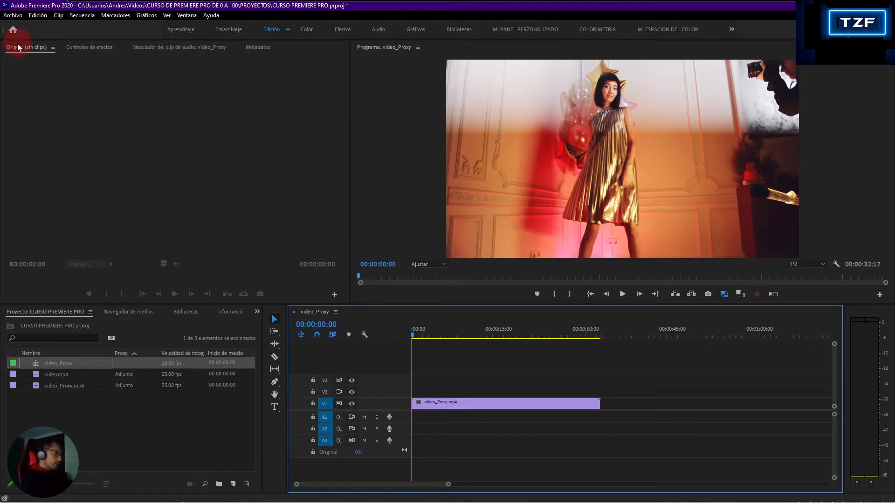
# Open video_Proxy.mp4 in the Source monitor and play it back
pyautogui.click(51, 401)
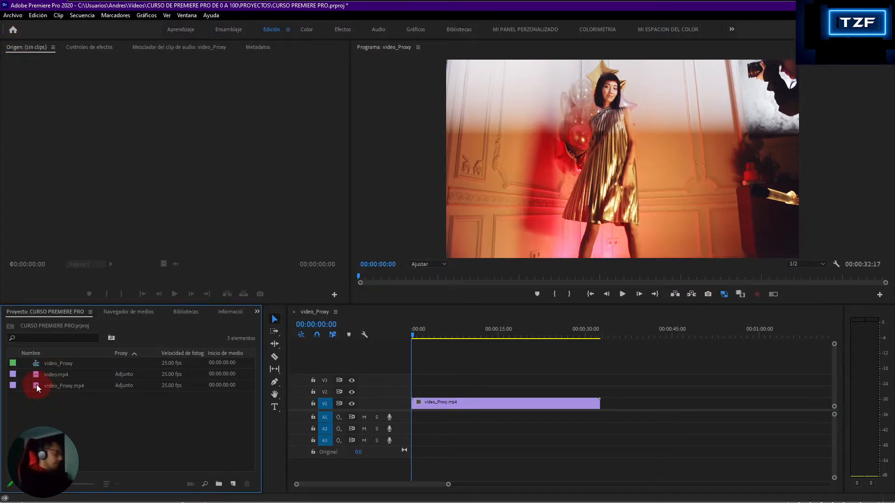
pyautogui.doubleClick(36, 385)
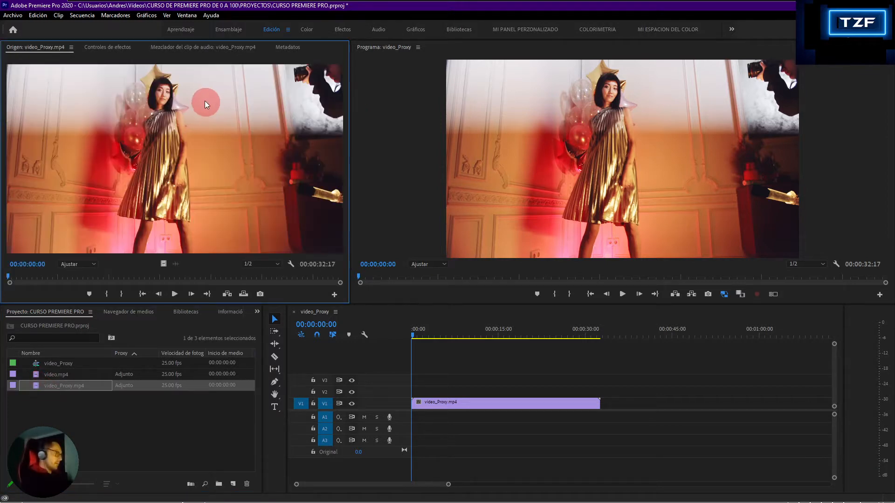
pyautogui.press('space')
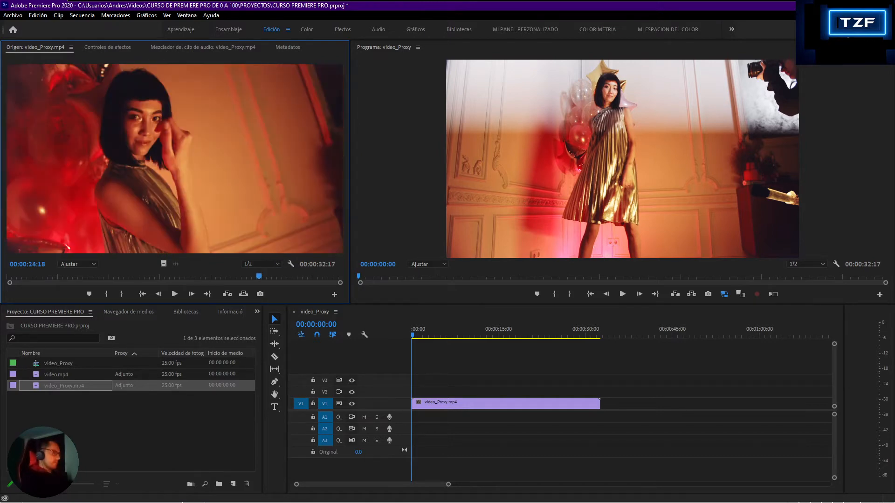
# Replace the video_Proxy.mp4 timeline clip with an After Effects composition, switch to After Effects and set the composition view magnification to Ajustar
pyautogui.click(458, 384)
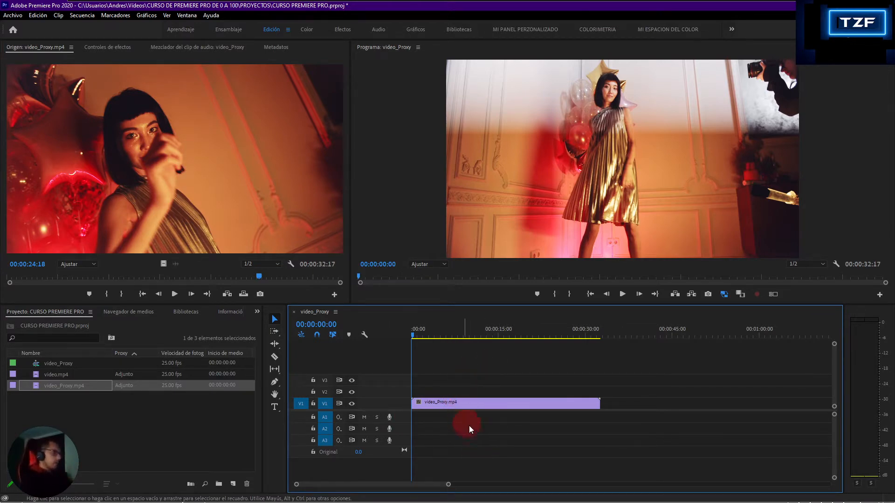
pyautogui.click(459, 403)
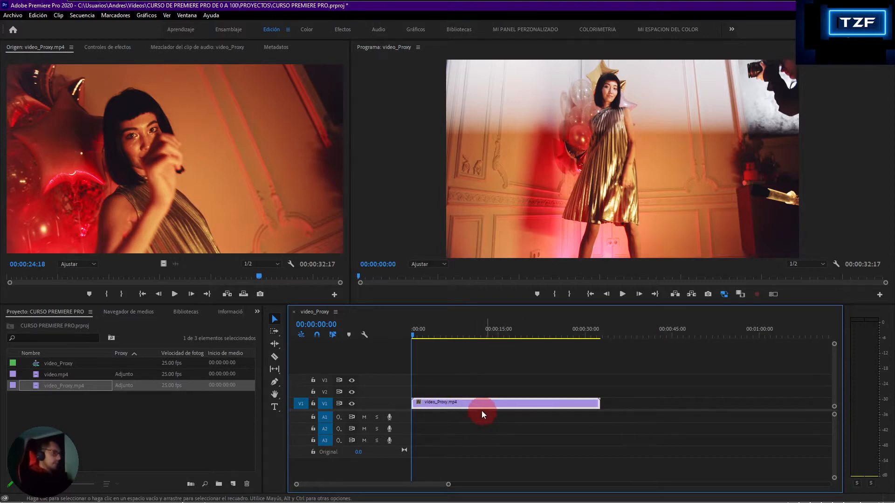
pyautogui.rightClick(471, 404)
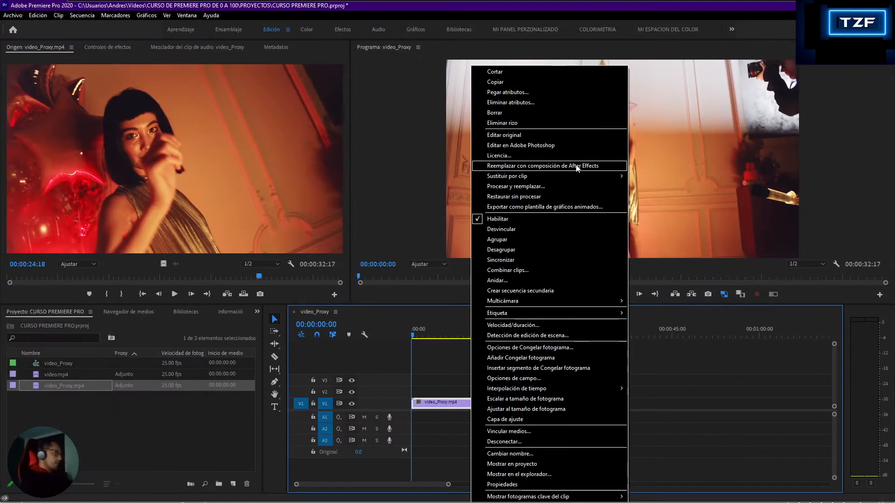
pyautogui.click(556, 166)
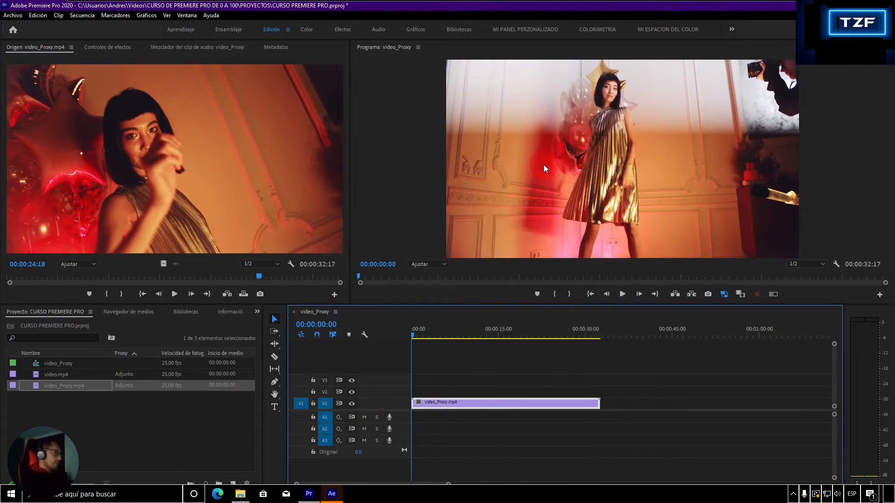
pyautogui.click(328, 493)
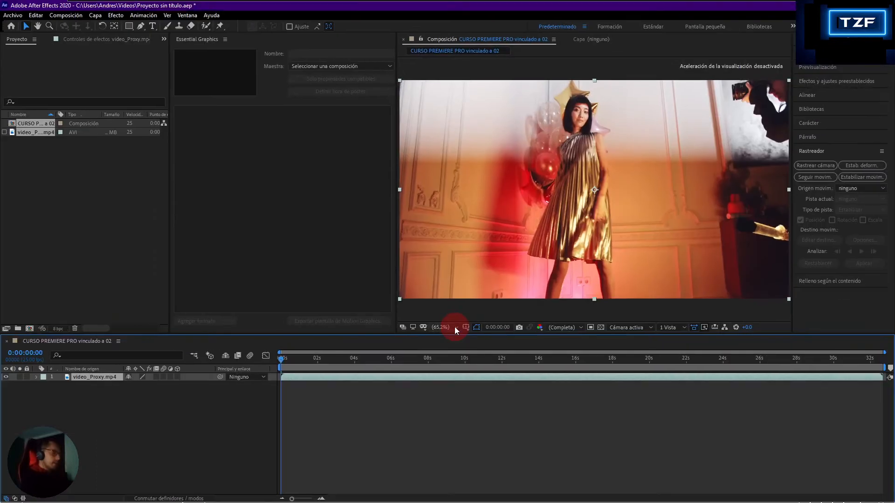
pyautogui.click(455, 327)
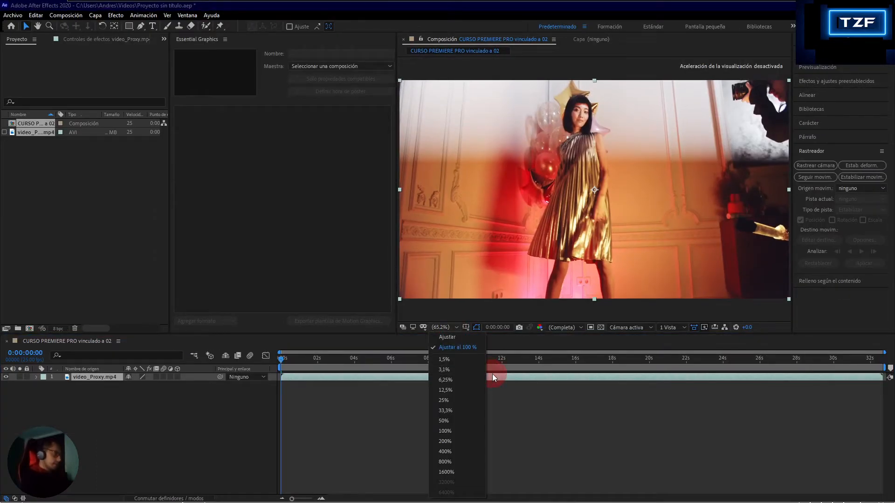
pyautogui.click(442, 336)
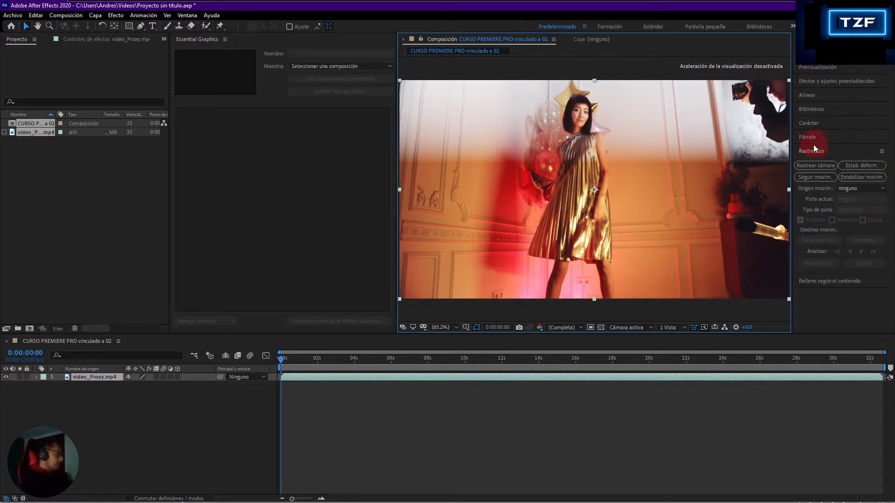
# Start stabilizing the motion of the video_Proxy.mp4 layer with the Tracker
pyautogui.click(801, 150)
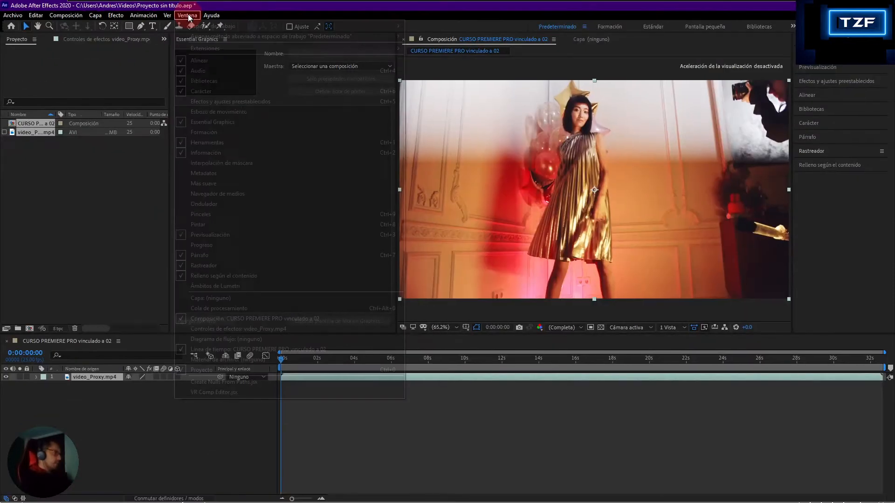
pyautogui.click(186, 31)
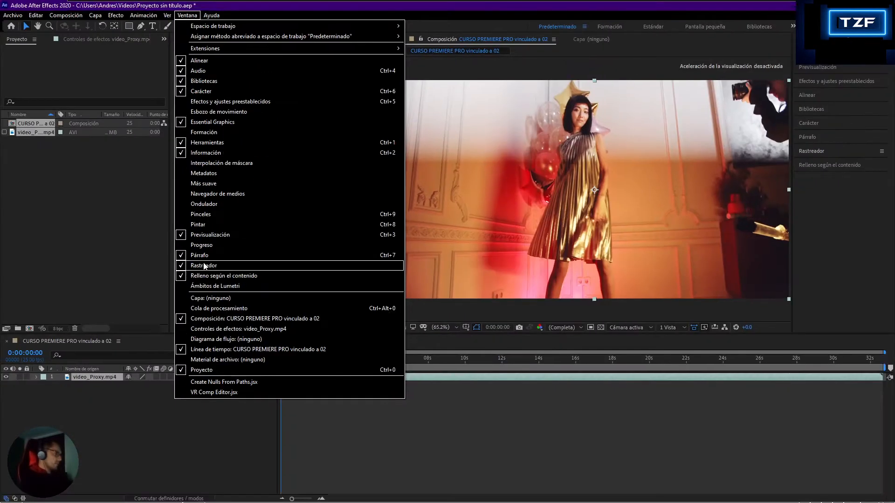
pyautogui.click(513, 268)
pyautogui.click(820, 150)
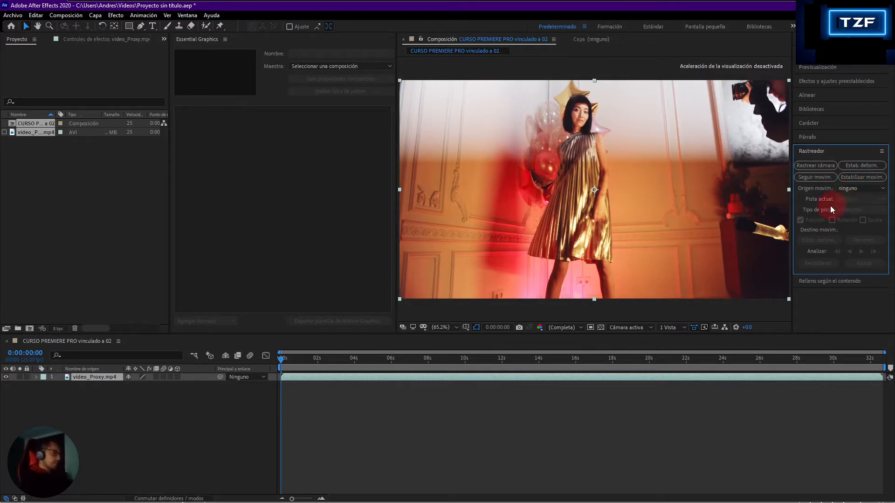
pyautogui.click(860, 176)
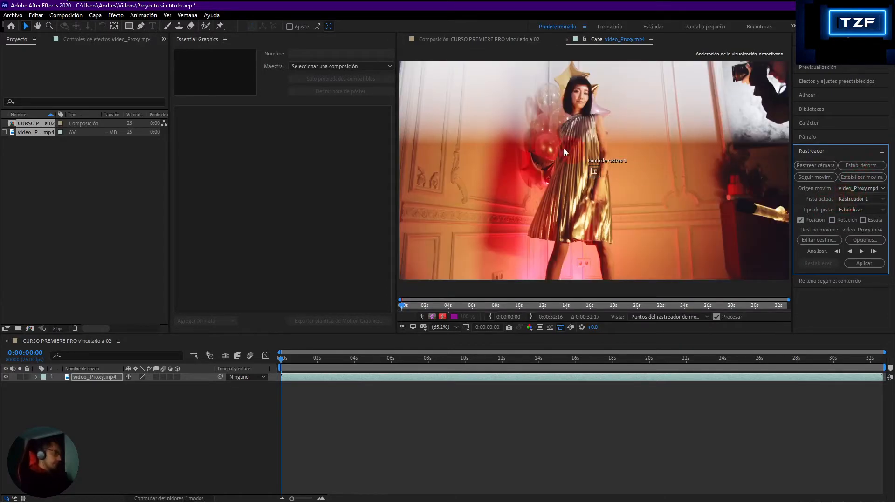
# Enlarge the track point's feature region, fit it over the woman's face and shrink the search region closely around it
pyautogui.click(596, 170)
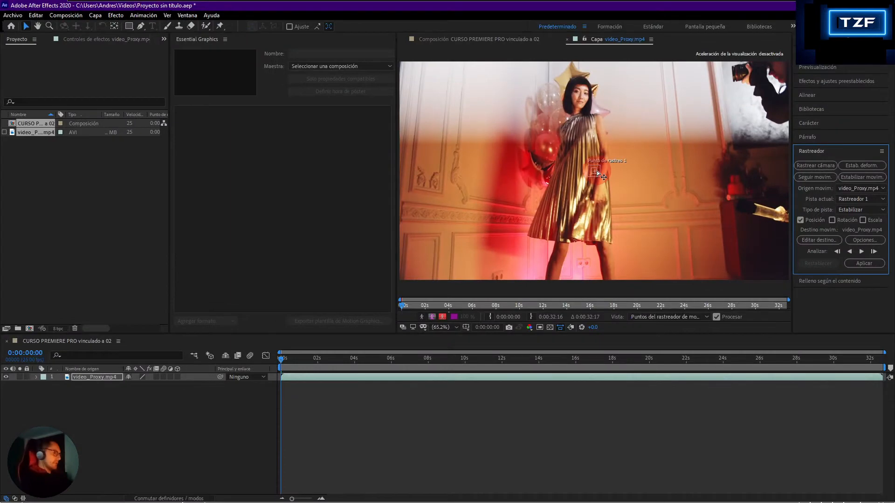
pyautogui.click(394, 426)
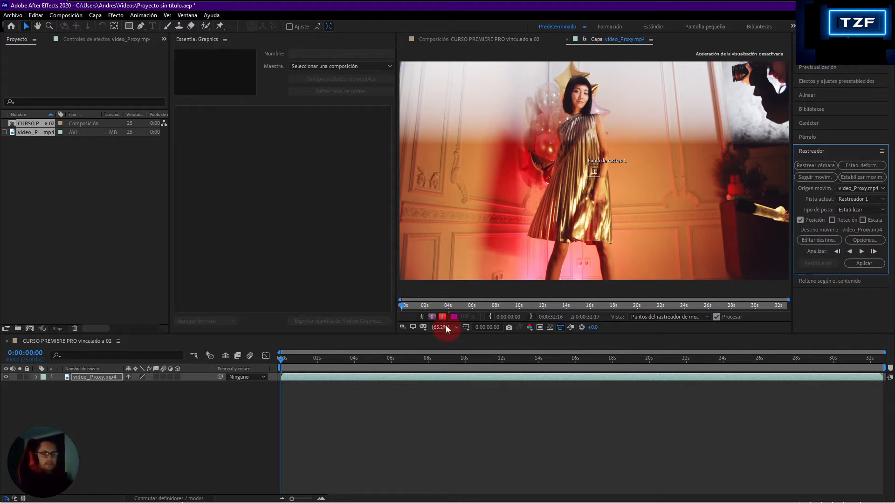
pyautogui.click(598, 173)
pyautogui.moveTo(600, 171)
pyautogui.mouseDown()
pyautogui.moveTo(608, 141)
pyautogui.moveTo(608, 160)
pyautogui.mouseUp()
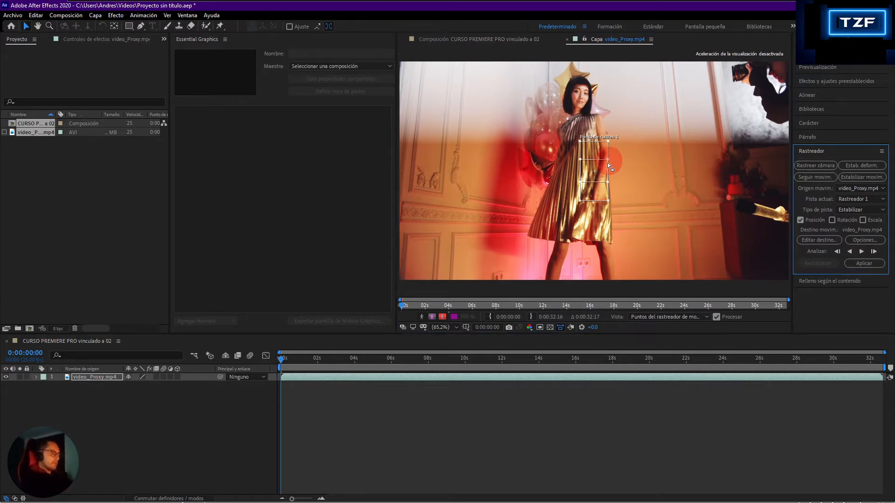
pyautogui.moveTo(599, 176); pyautogui.dragTo(585, 104)
pyautogui.click(613, 90)
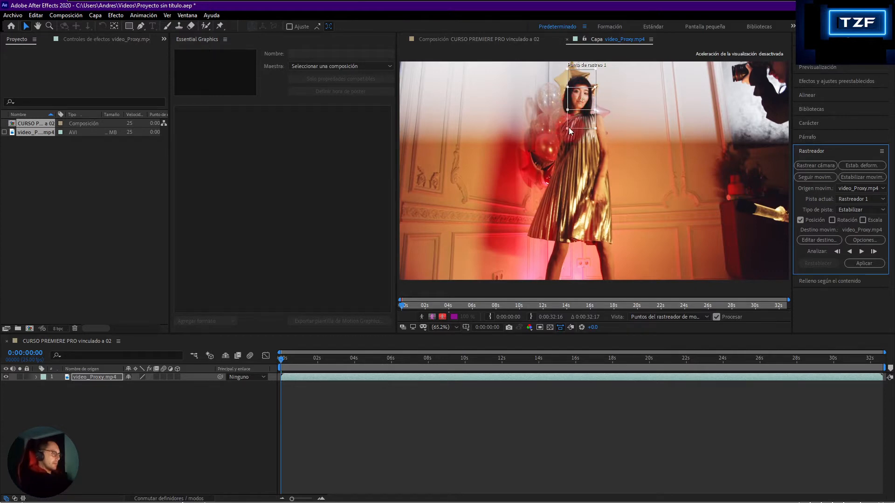
pyautogui.moveTo(566, 127); pyautogui.dragTo(567, 114)
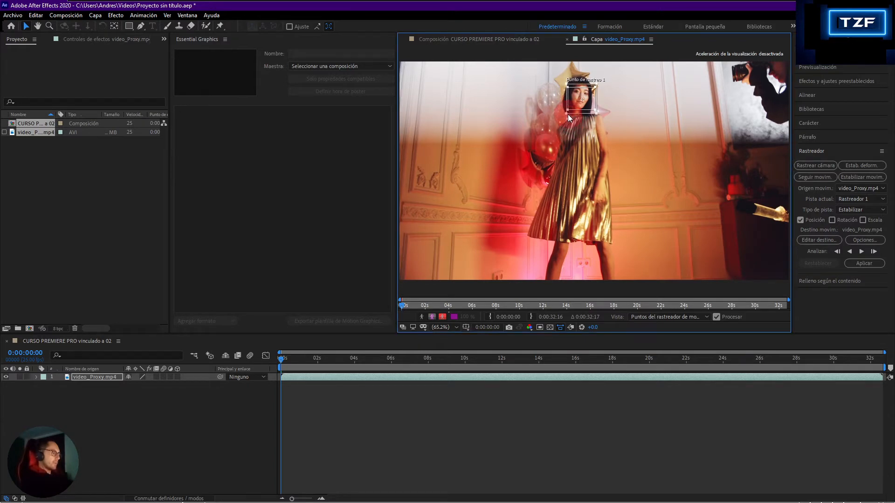
pyautogui.click(591, 99)
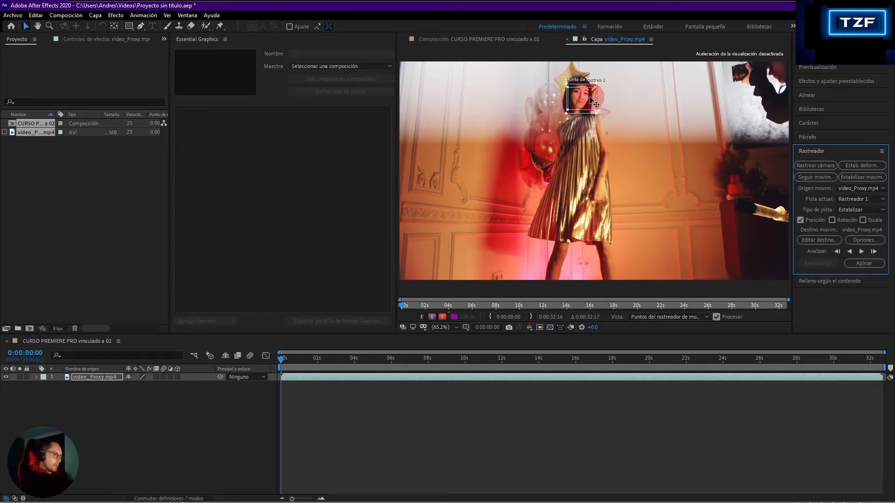
pyautogui.moveTo(591, 99); pyautogui.dragTo(591, 99)
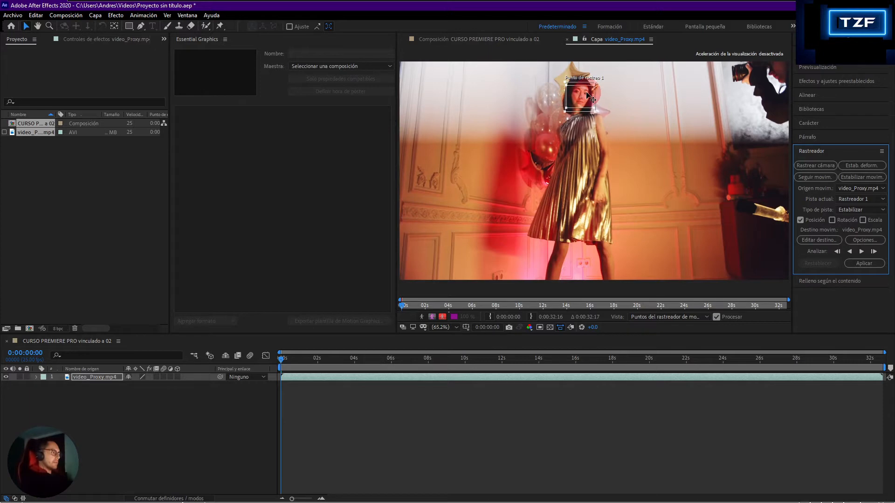
pyautogui.moveTo(589, 95); pyautogui.dragTo(589, 96)
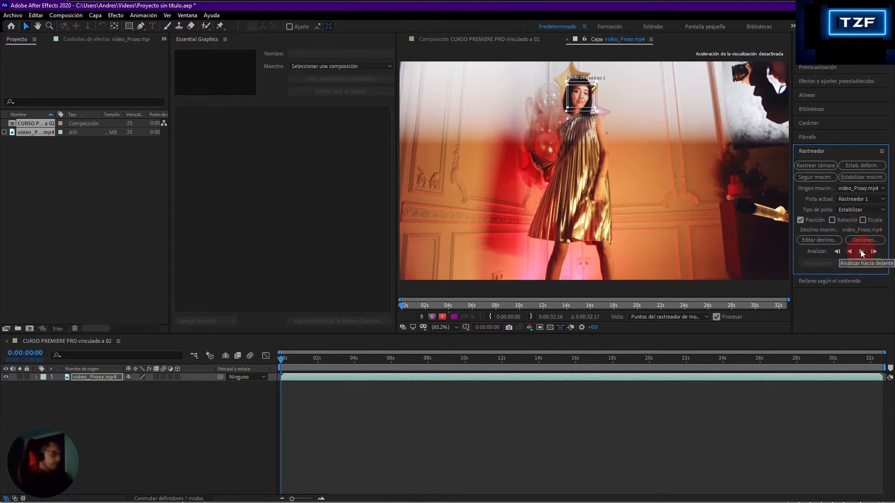
# Analyze the track point forward through the clip and play the layer back from the start
pyautogui.click(861, 252)
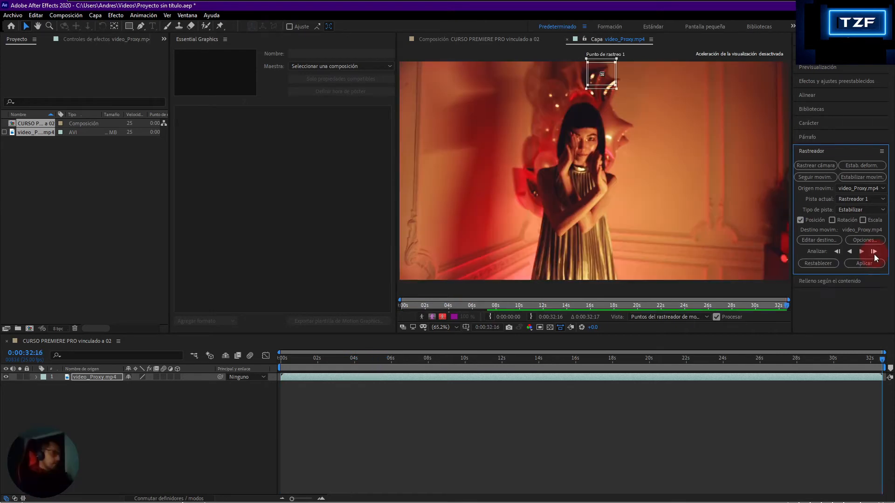
pyautogui.click(861, 252)
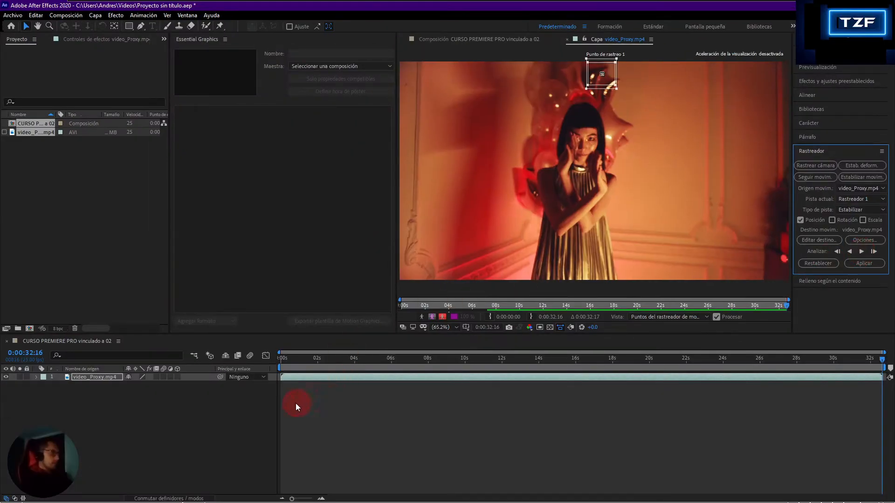
pyautogui.click(295, 356)
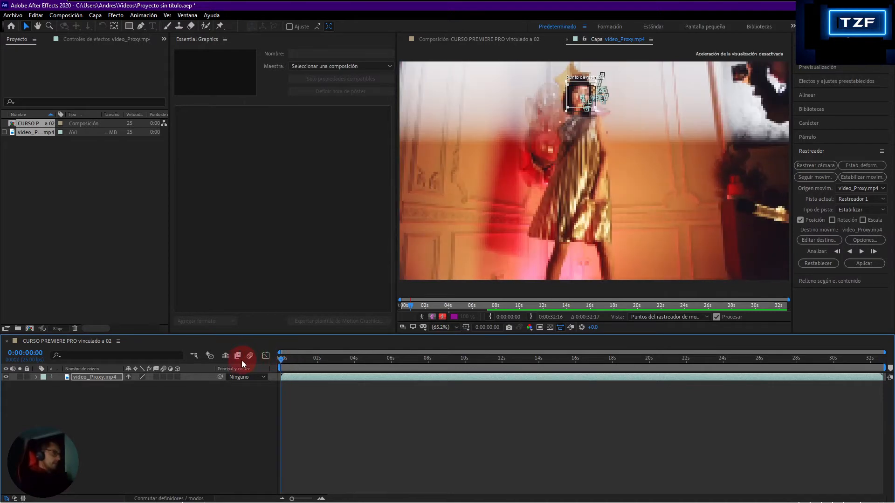
pyautogui.press('Home')
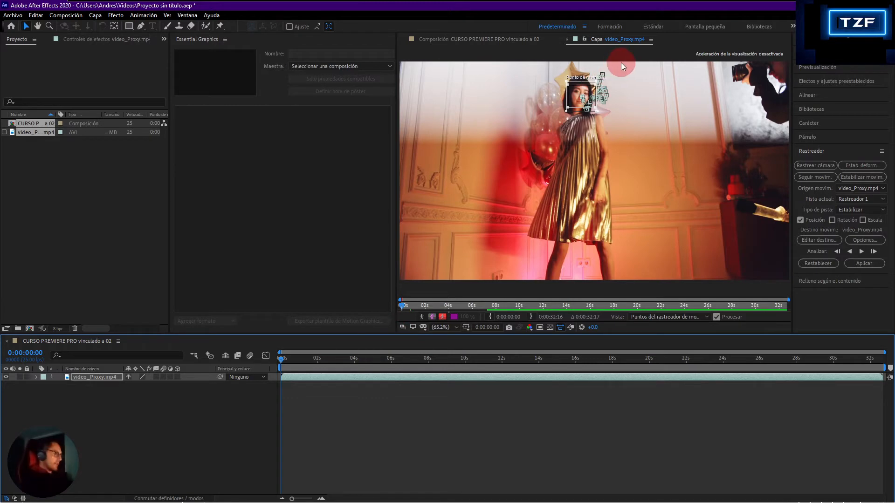
pyautogui.press('space')
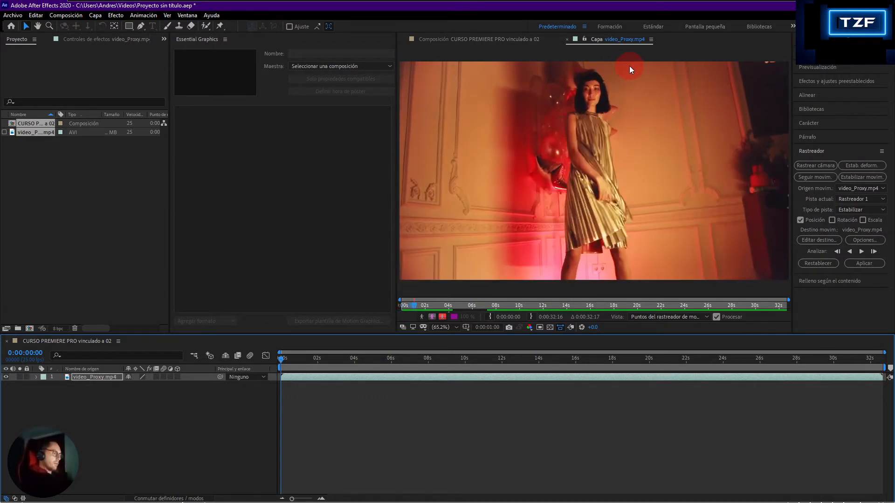
pyautogui.press('space')
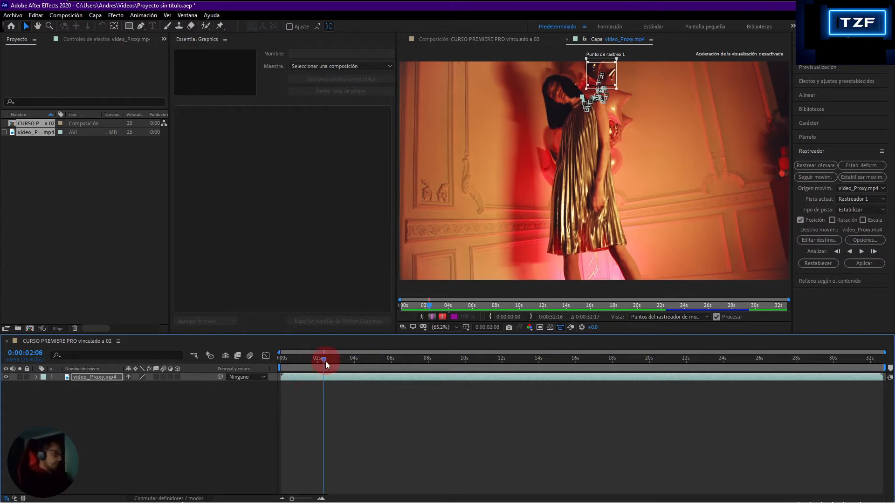
# Reveal the video_Proxy.mp4 layer's transform properties and keyframe its scale at 150% at 0:00:02:08
pyautogui.click(26, 377)
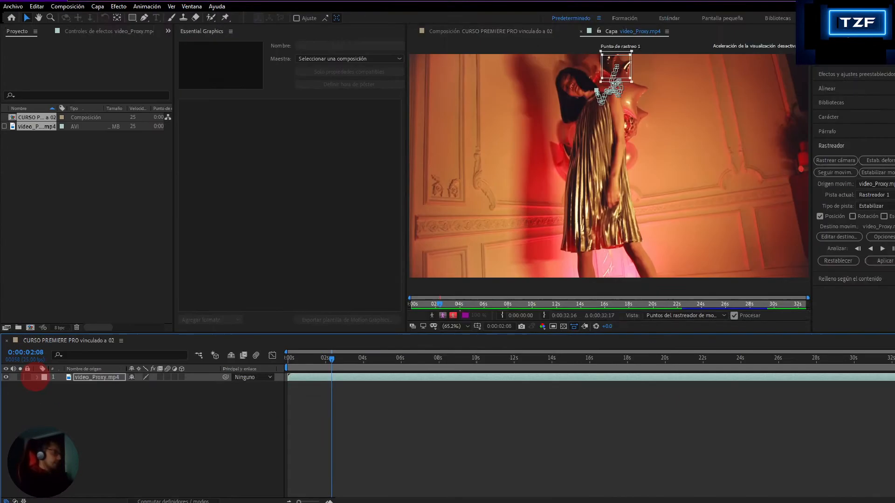
pyautogui.click(36, 376)
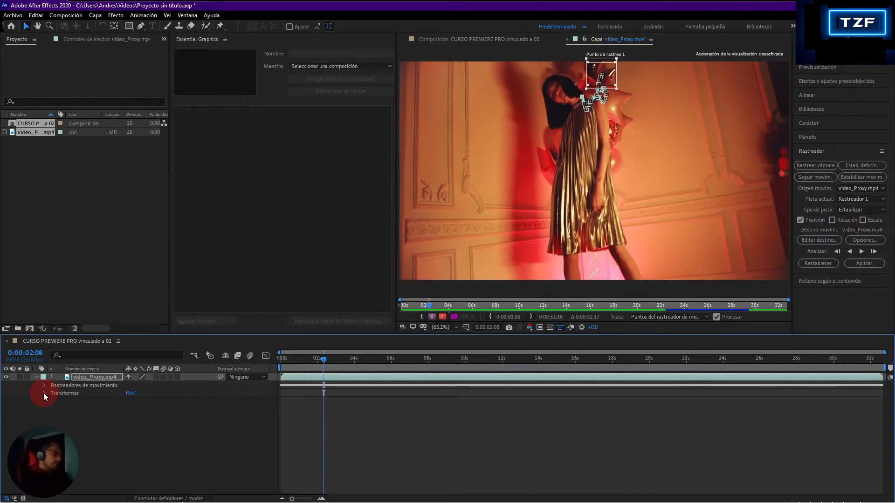
pyautogui.click(88, 393)
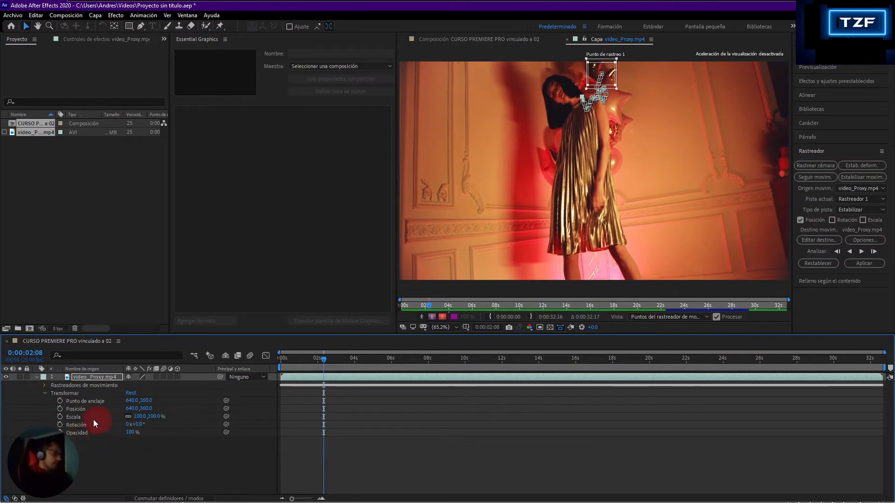
pyautogui.click(61, 417)
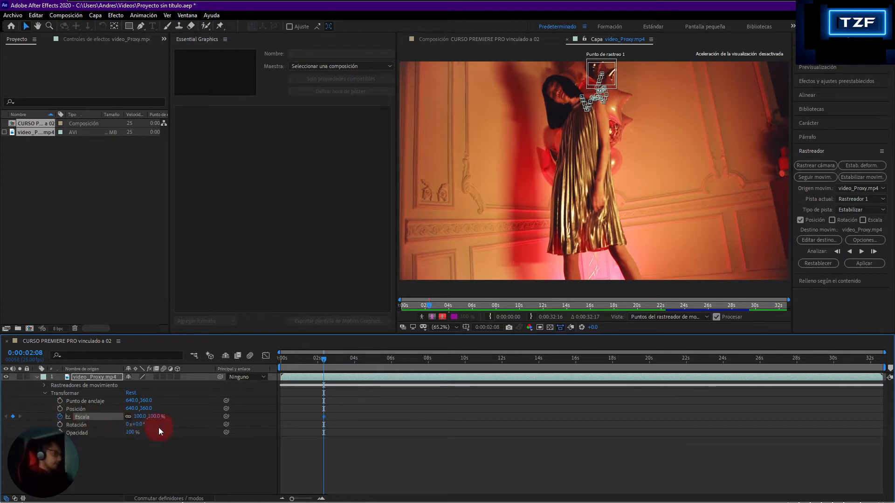
pyautogui.click(141, 416)
pyautogui.write('150')
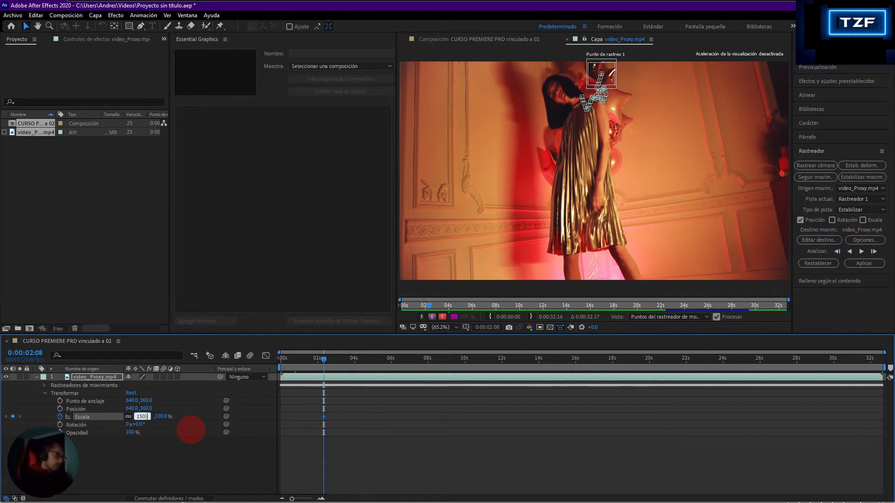
pyautogui.click(191, 432)
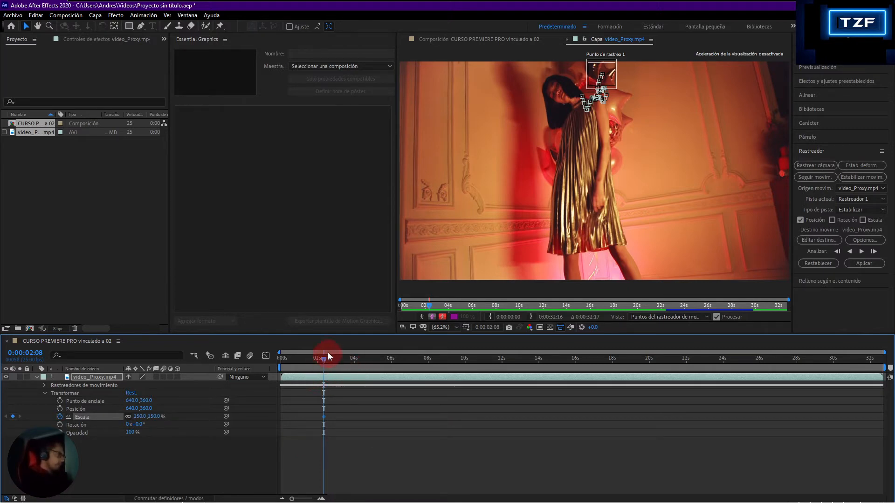
# Add a position keyframe at 0:00:06:24 with the vertical value set to 456
pyautogui.moveTo(323, 361); pyautogui.dragTo(395, 360)
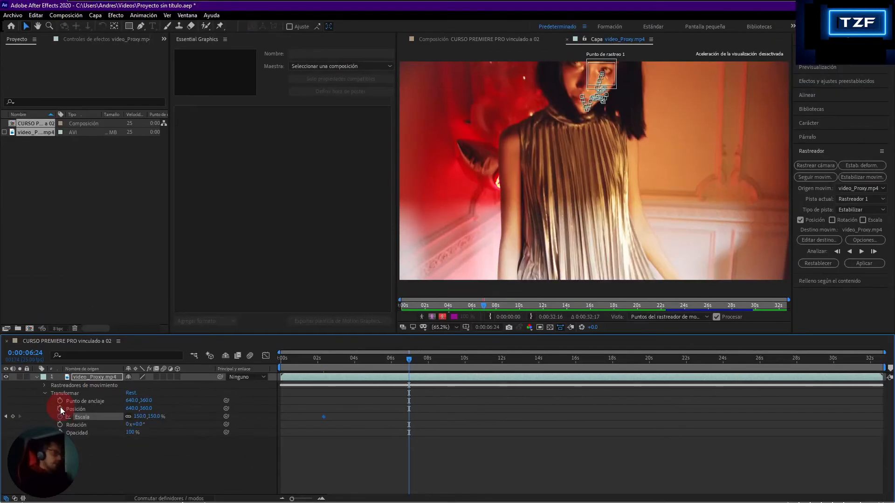
pyautogui.click(61, 409)
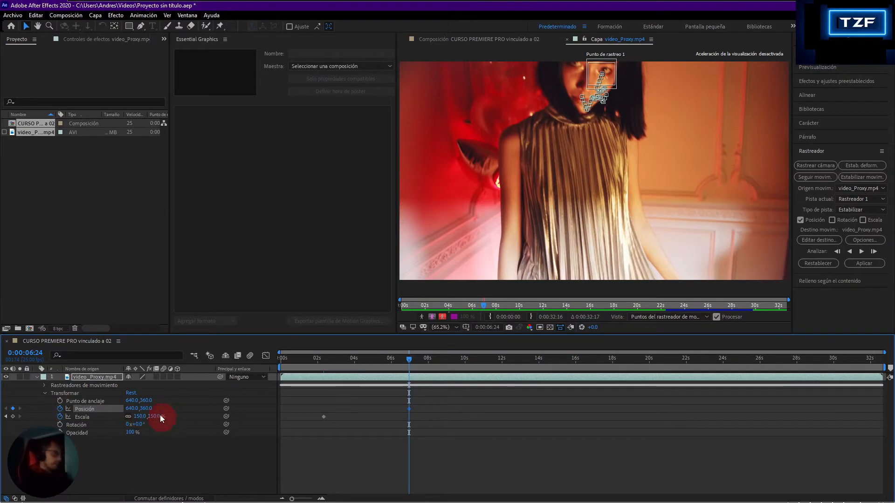
pyautogui.moveTo(145, 408); pyautogui.dragTo(176, 411)
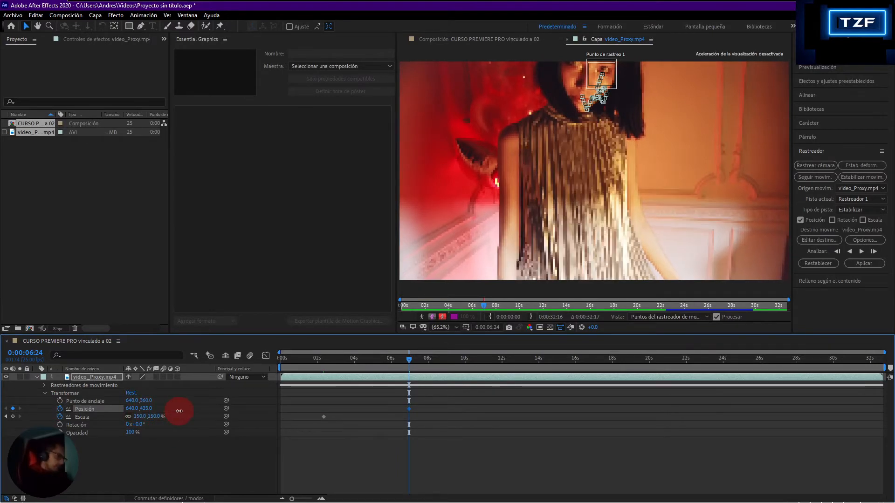
pyautogui.moveTo(186, 411); pyautogui.dragTo(190, 412)
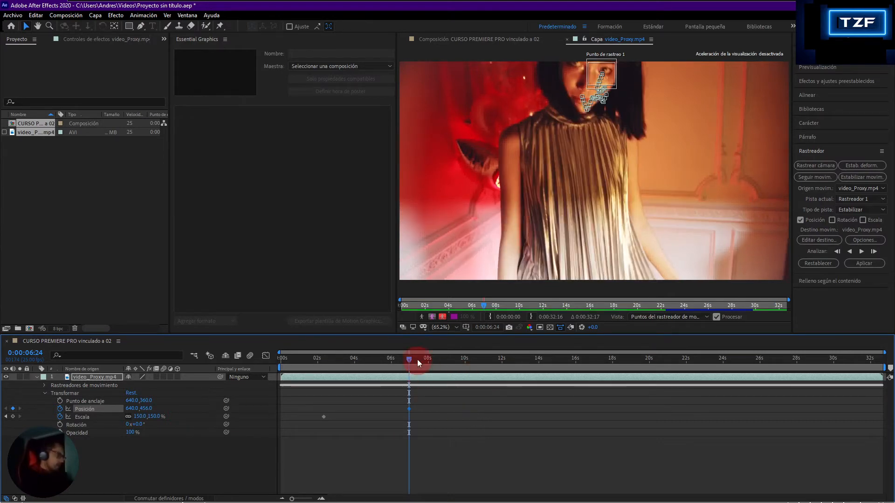
# Add a second position keyframe at 0:00:09:13 with the vertical value set to 360
pyautogui.click(429, 360)
pyautogui.moveTo(443, 367); pyautogui.dragTo(456, 370)
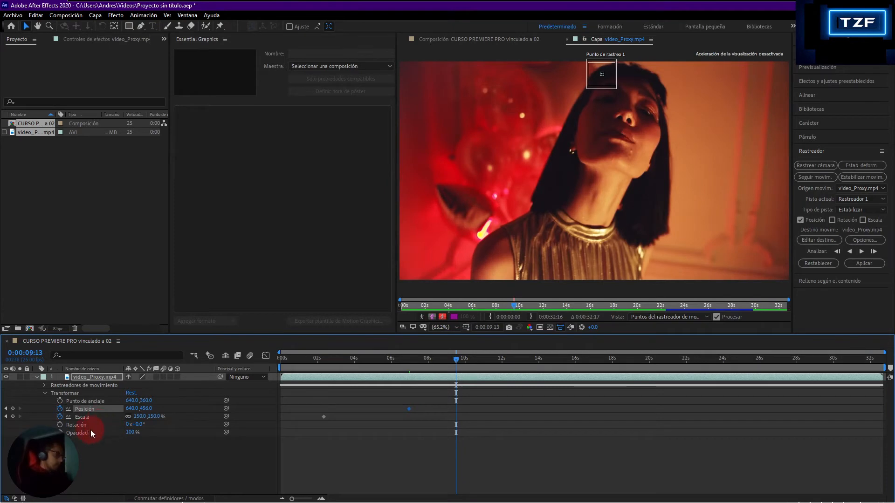
pyautogui.click(145, 408)
pyautogui.write('36')
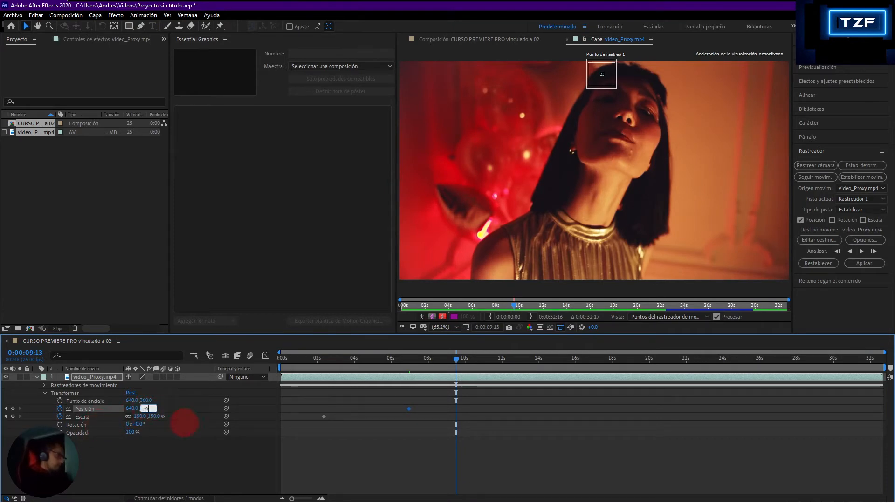
pyautogui.write('9')
pyautogui.press('BackSpace')
pyautogui.write('0')
pyautogui.press('Return')
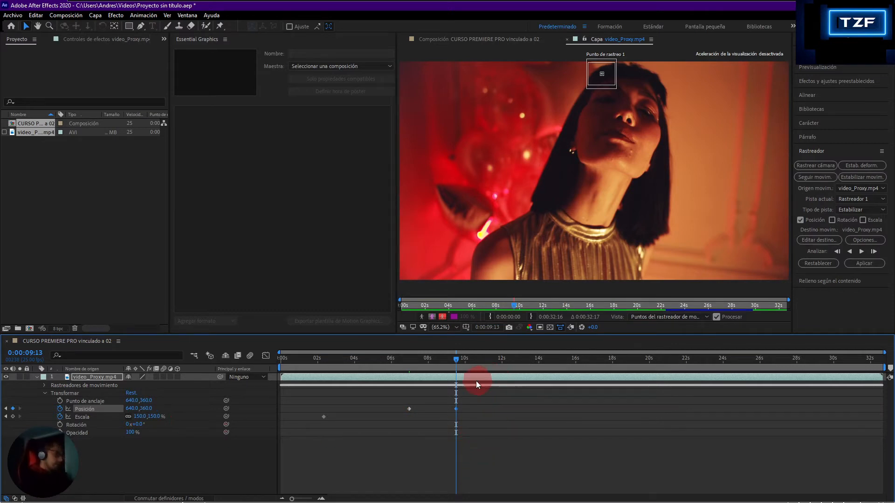
# Add a scale keyframe of 120% at 0:00:05:22
pyautogui.moveTo(457, 376); pyautogui.dragTo(400, 369)
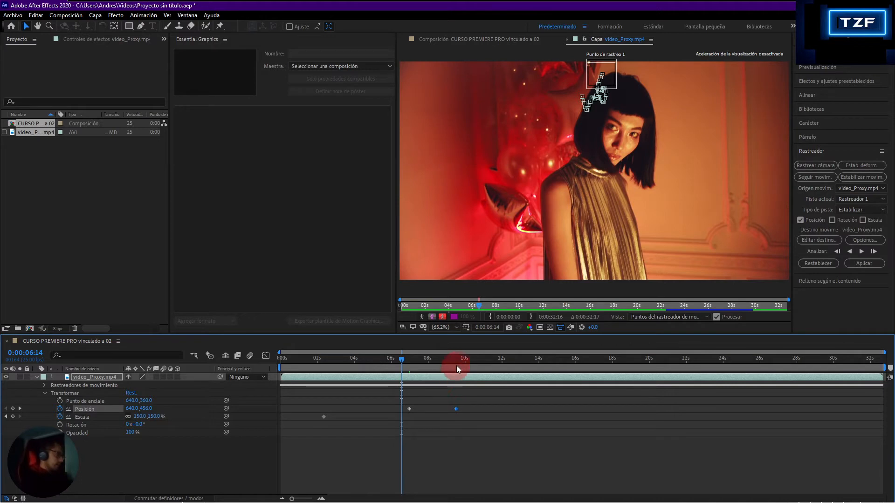
pyautogui.moveTo(399, 359); pyautogui.dragTo(389, 360)
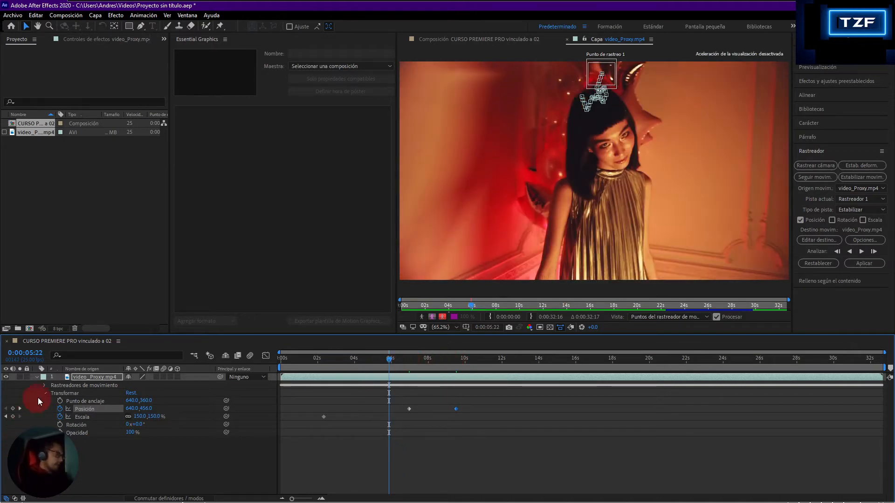
pyautogui.click(139, 417)
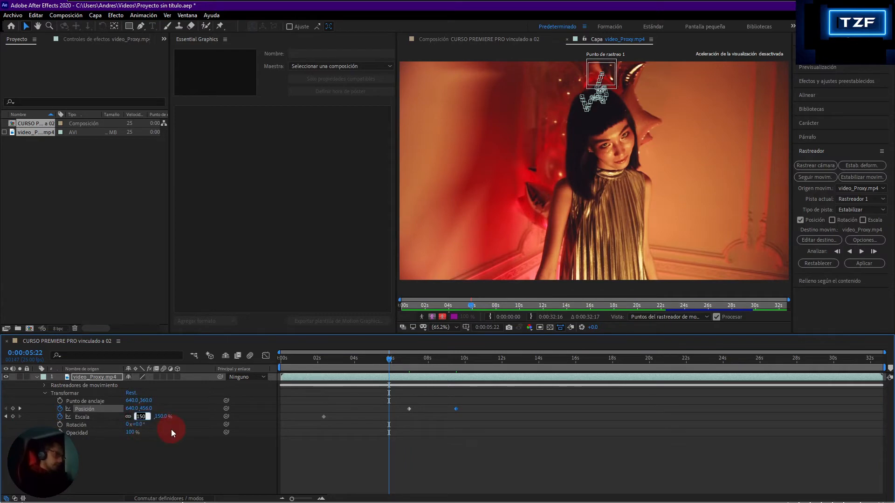
pyautogui.write('120')
pyautogui.press('Return')
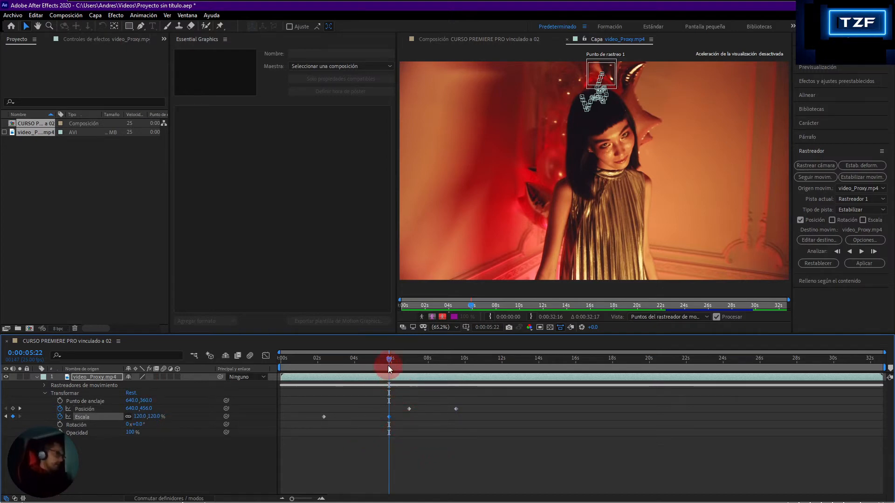
# Add a scale keyframe of 100% to the video_Proxy.mp4 layer at 0:00:11:06
pyautogui.press('space')
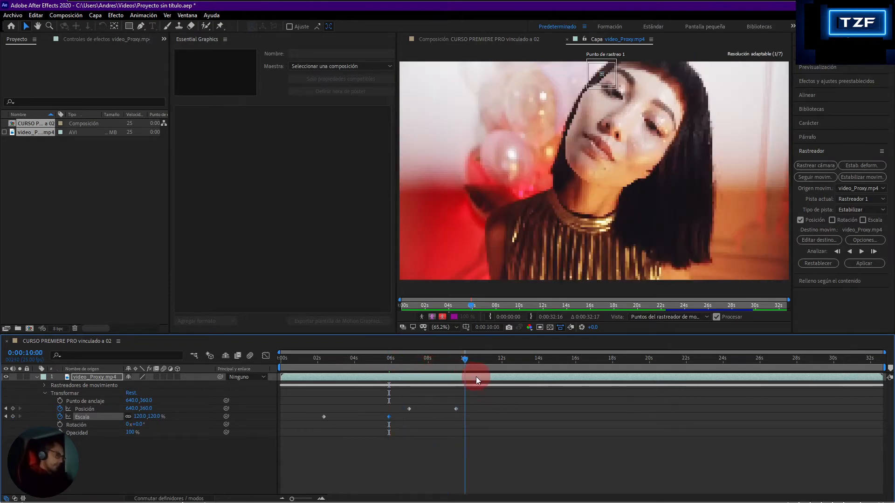
pyautogui.press('space')
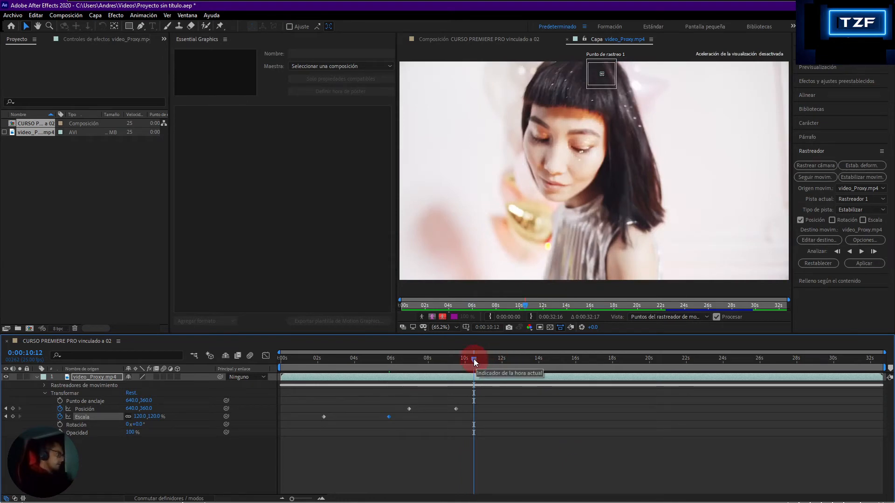
pyautogui.moveTo(476, 359); pyautogui.dragTo(488, 364)
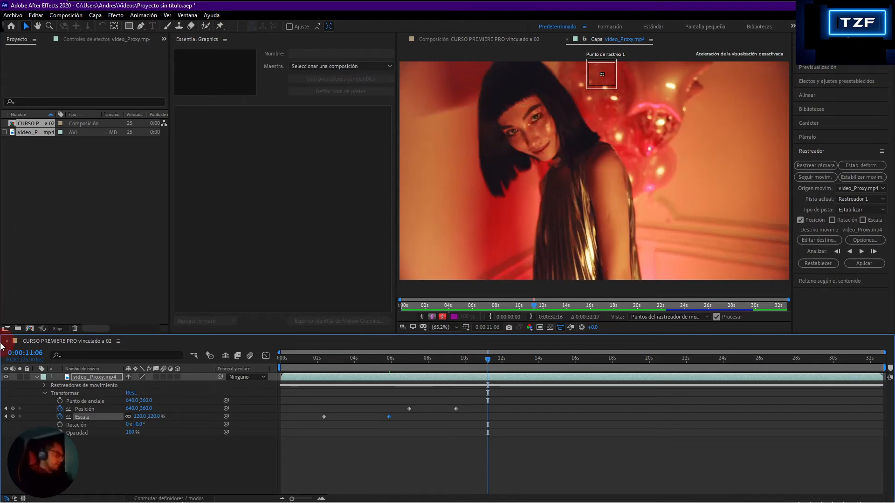
pyautogui.click(119, 437)
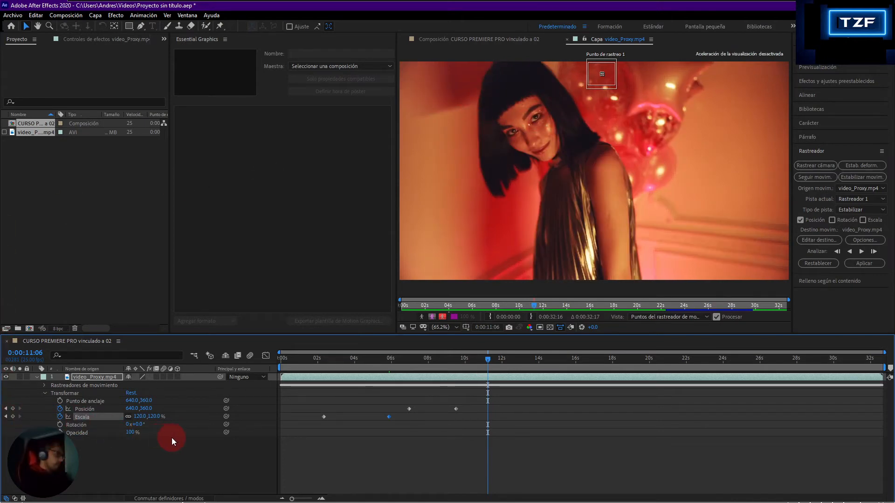
pyautogui.click(141, 415)
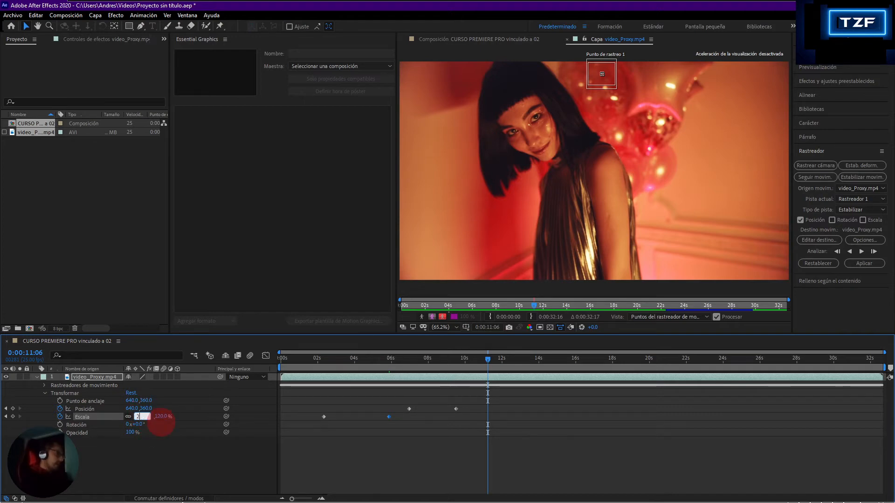
pyautogui.write('100')
pyautogui.press('Return')
pyautogui.click(429, 423)
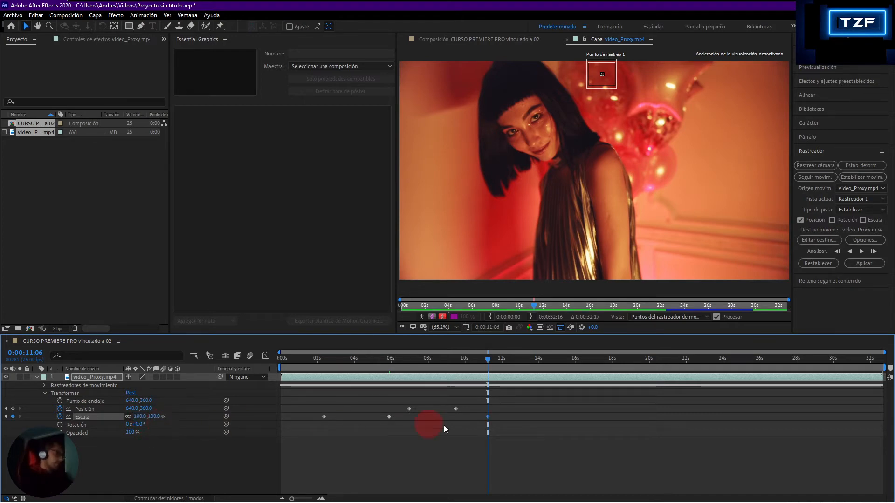
pyautogui.click(558, 497)
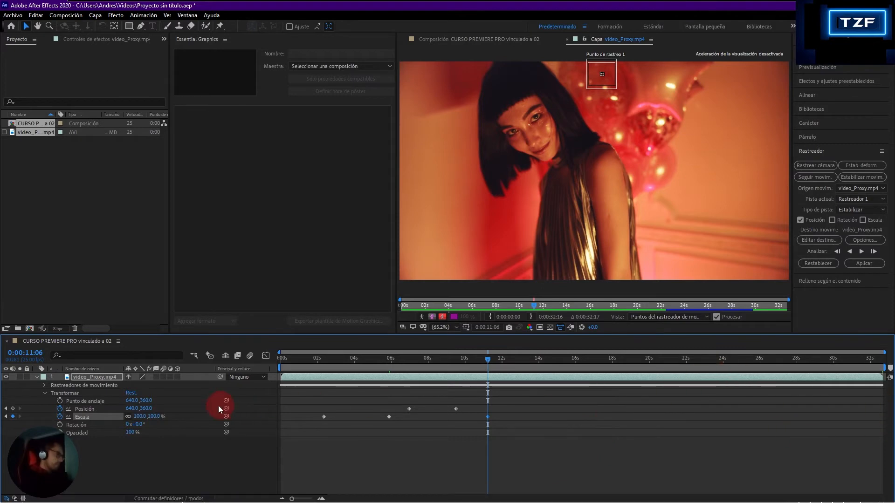
# Add a scale keyframe of 130% at 0:00:13:13
pyautogui.moveTo(488, 368); pyautogui.dragTo(531, 368)
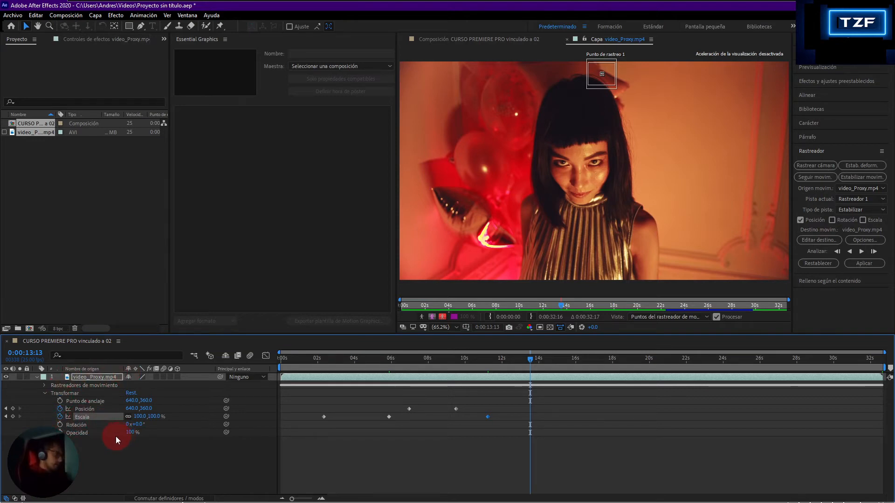
pyautogui.click(138, 416)
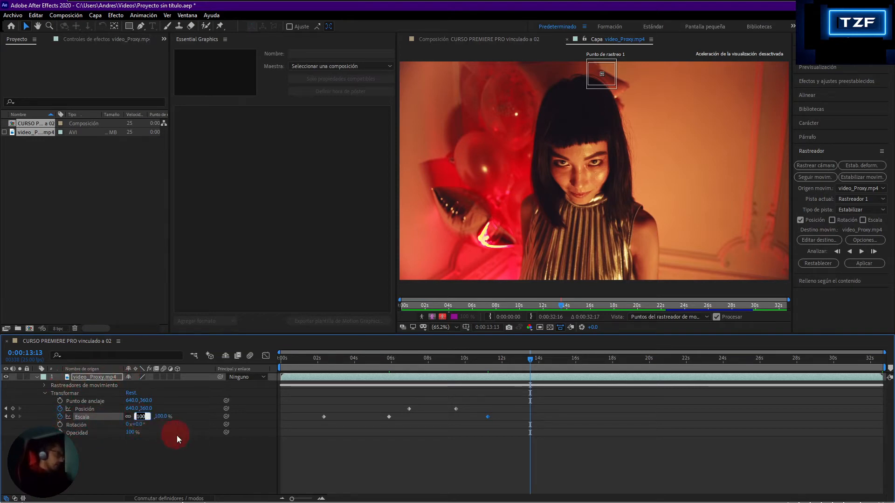
pyautogui.write('1')
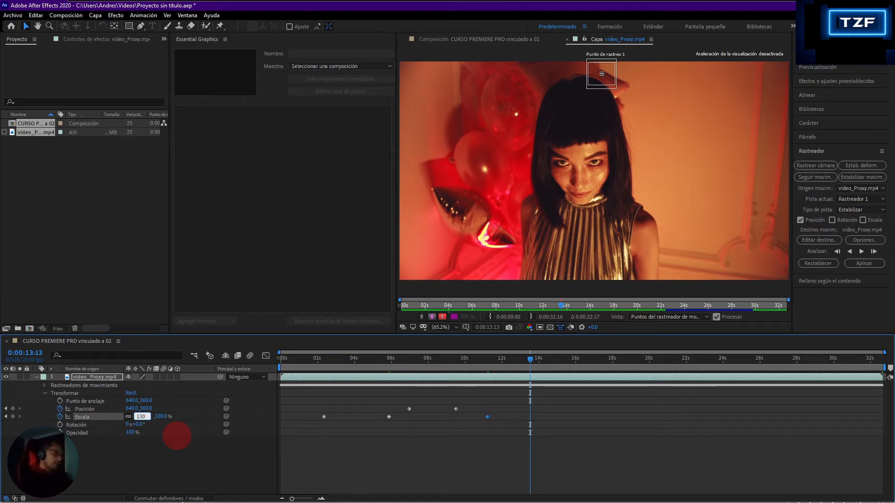
pyautogui.press('Return')
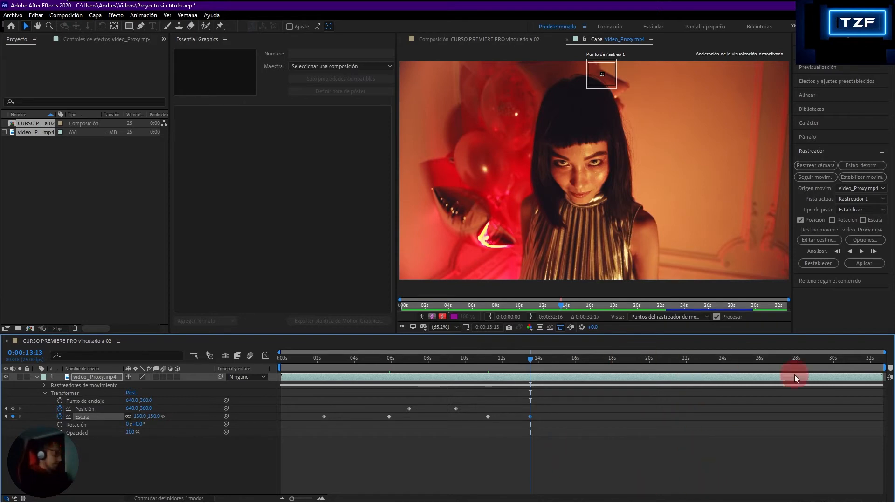
# Add a scale keyframe of 100% at 0:00:20:12
pyautogui.moveTo(557, 376); pyautogui.dragTo(642, 396)
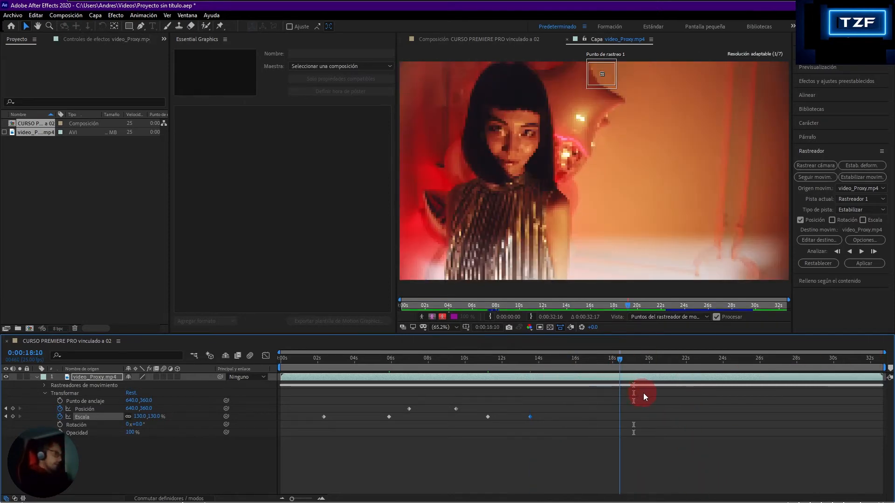
pyautogui.press('space')
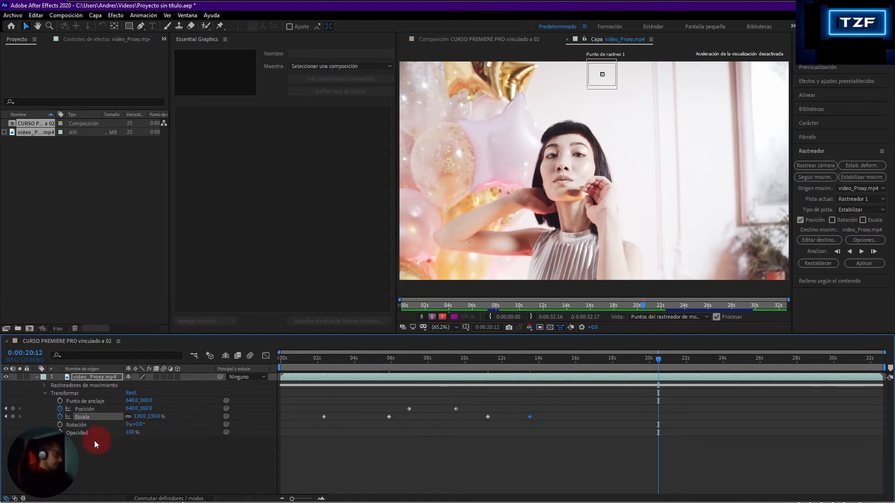
pyautogui.click(135, 417)
pyautogui.write('100')
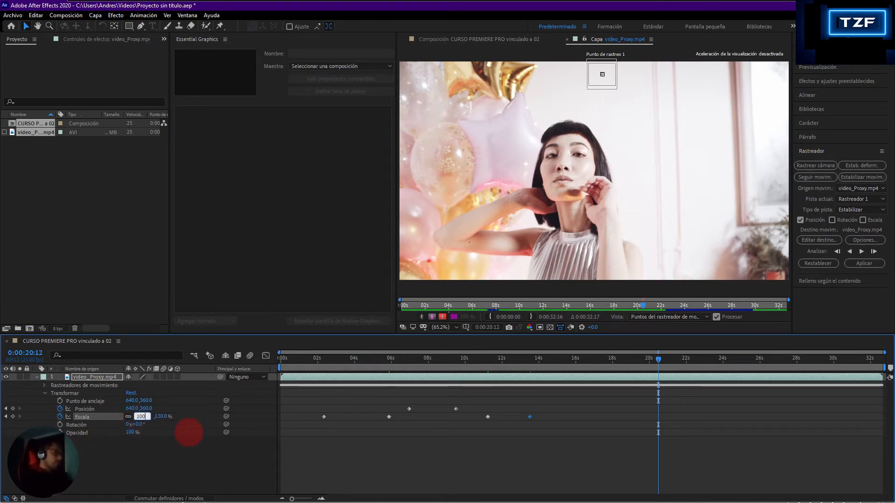
pyautogui.press('Return')
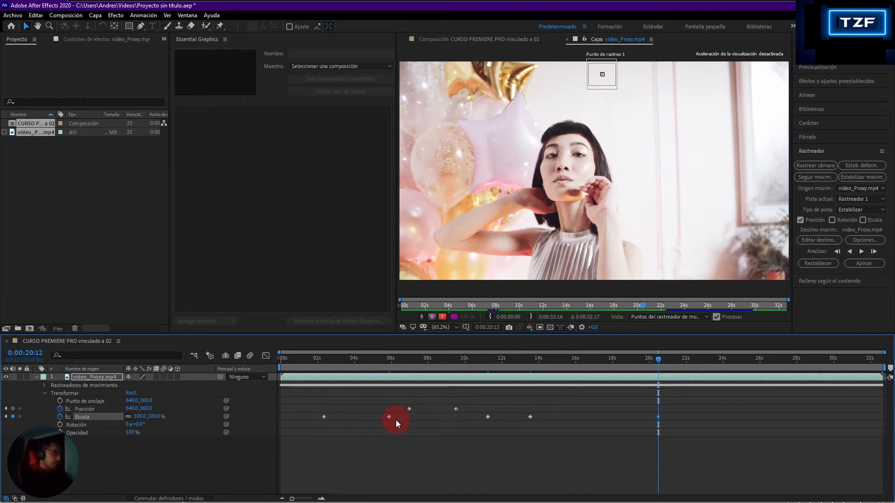
# Shift the second scale keyframe slightly earlier in time and save the project
pyautogui.moveTo(388, 416)
pyautogui.moveTo(389, 418); pyautogui.dragTo(382, 418)
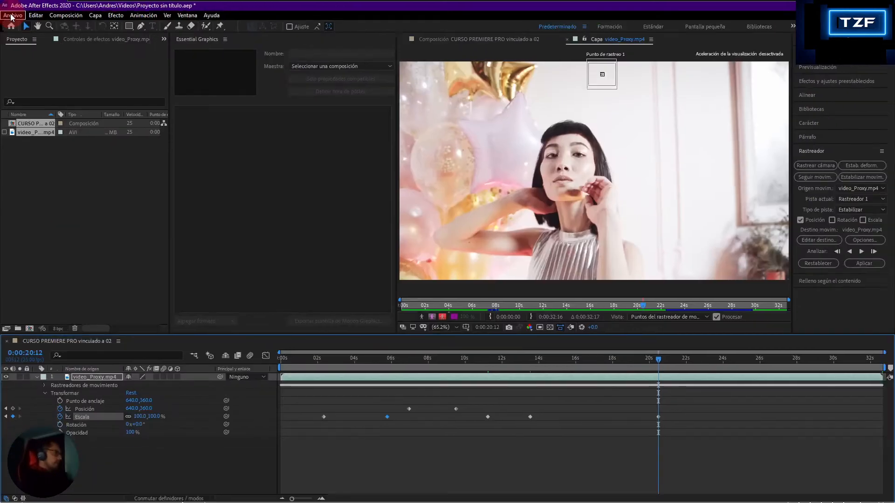
pyautogui.click(16, 18)
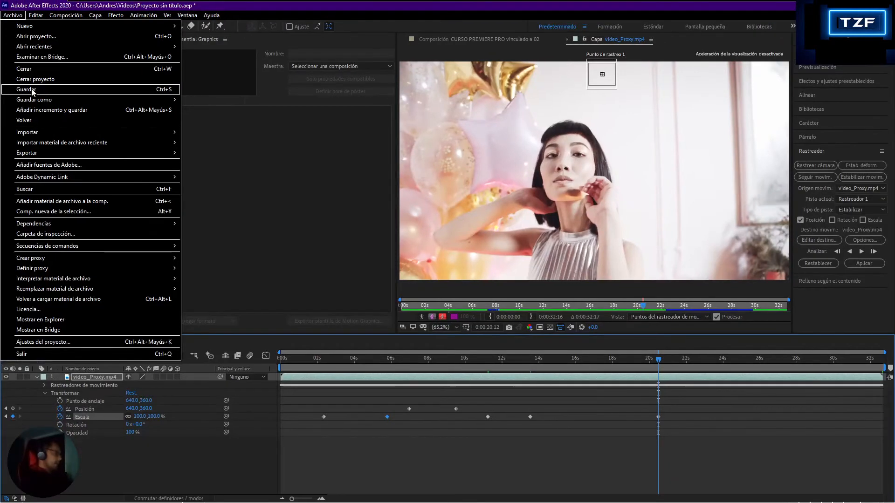
pyautogui.click(32, 89)
pyautogui.click(633, 165)
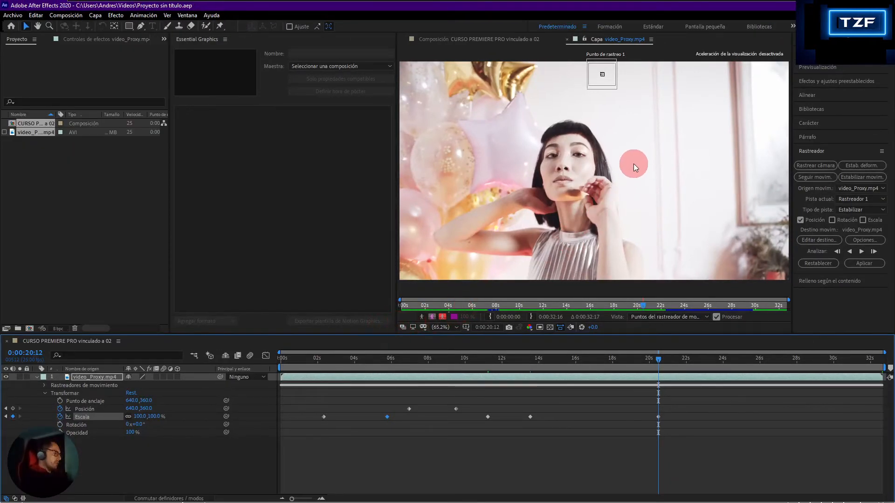
pyautogui.click(597, 142)
# Switch to Premiere Pro and play back the linked composition in the video_Proxy sequence
pyautogui.click(625, 418)
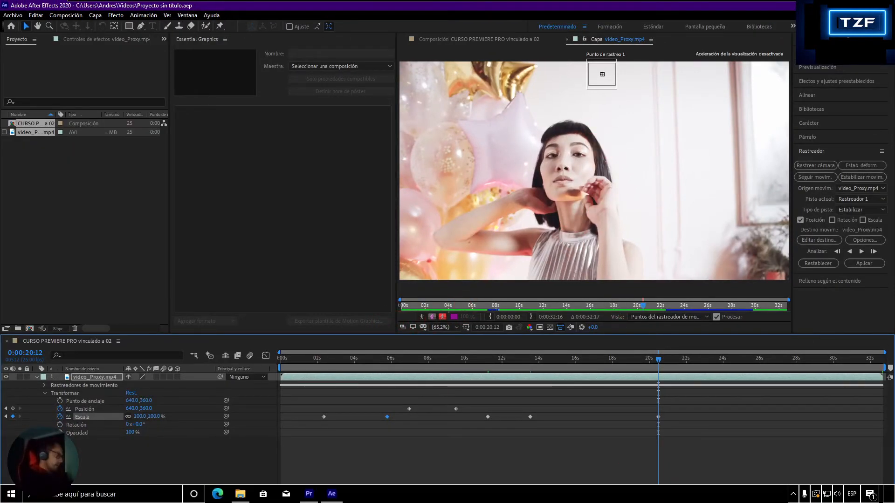
pyautogui.click(319, 493)
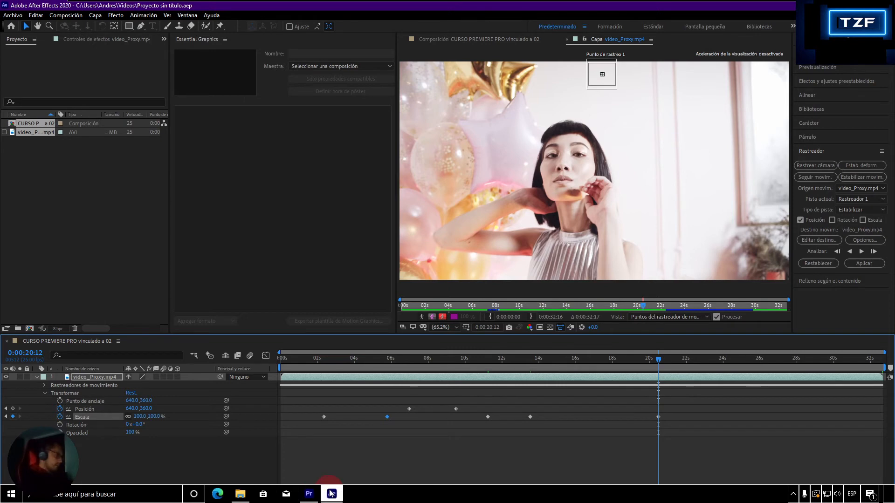
pyautogui.click(310, 449)
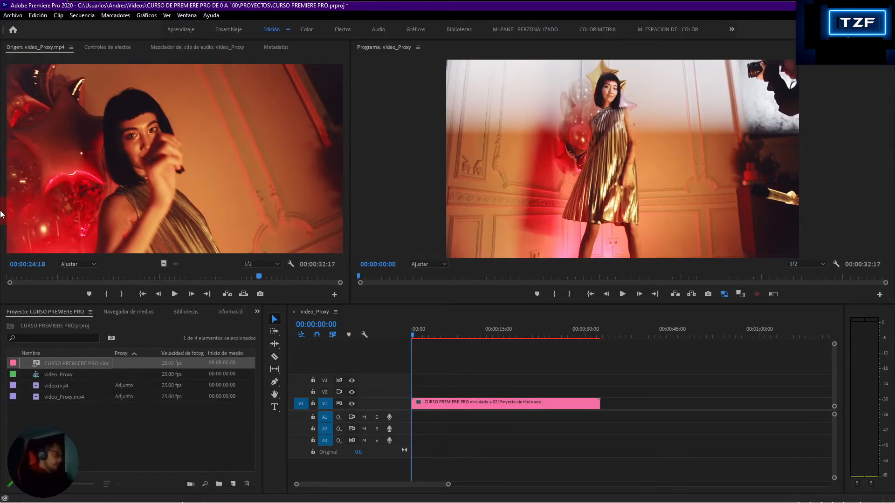
pyautogui.click(35, 370)
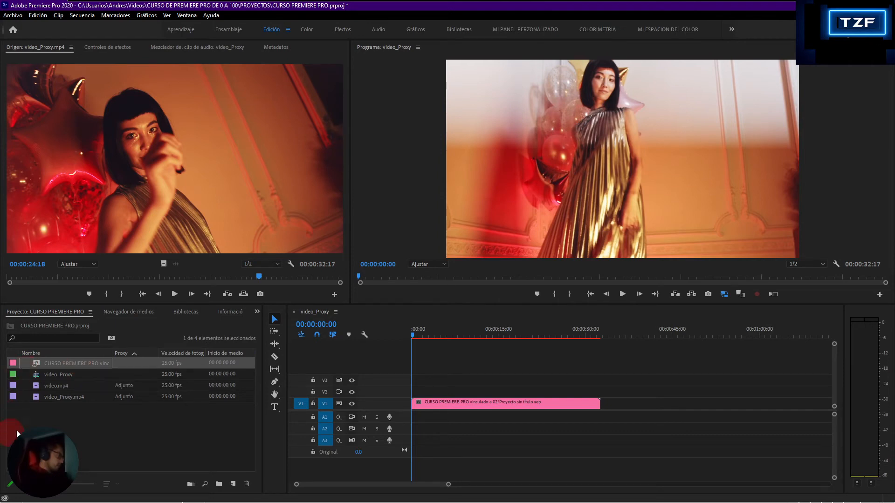
pyautogui.click(292, 404)
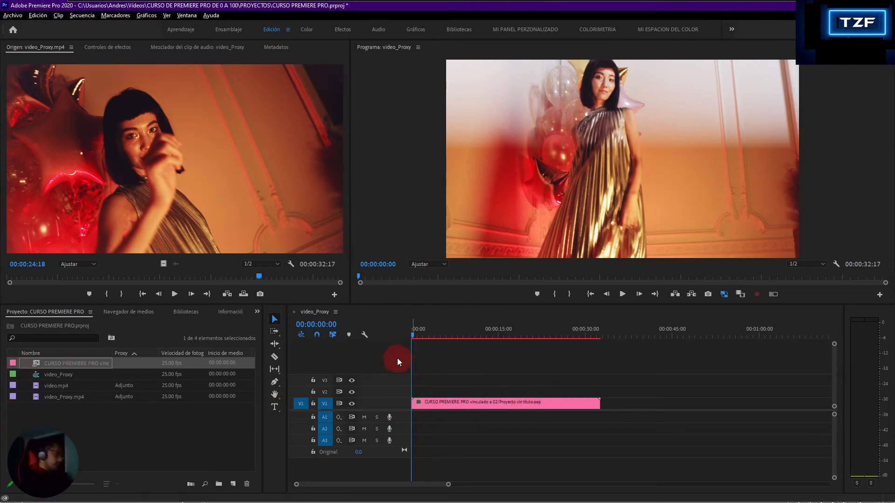
pyautogui.click(388, 335)
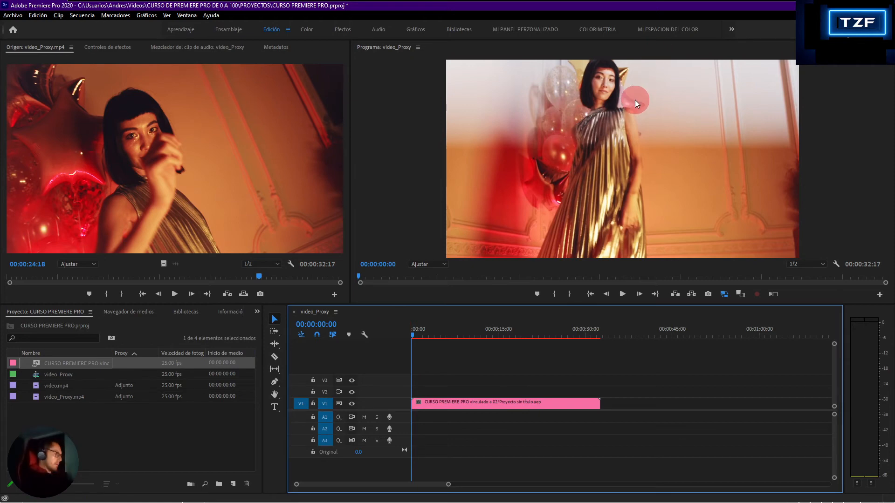
pyautogui.press('space')
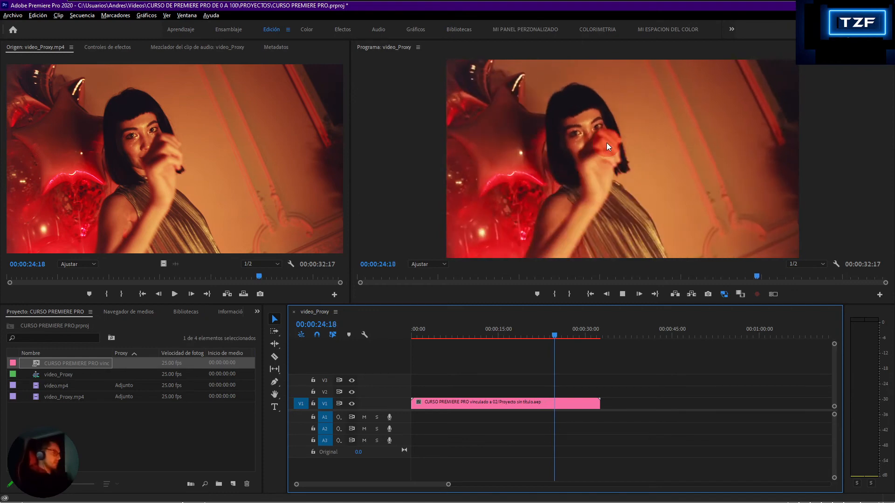
pyautogui.press('space')
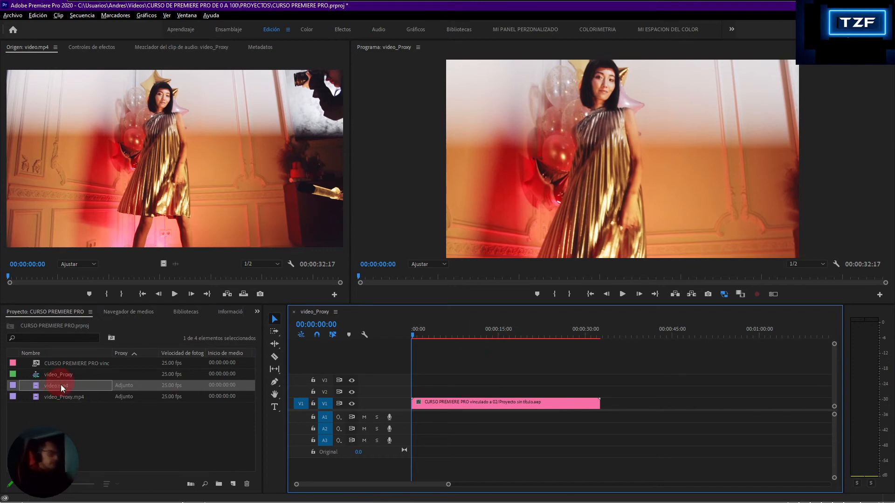
# Import the Right Here Beside You audio file from the CLIP AUDIO folder and place it at the start of track A1
pyautogui.doubleClick(92, 410)
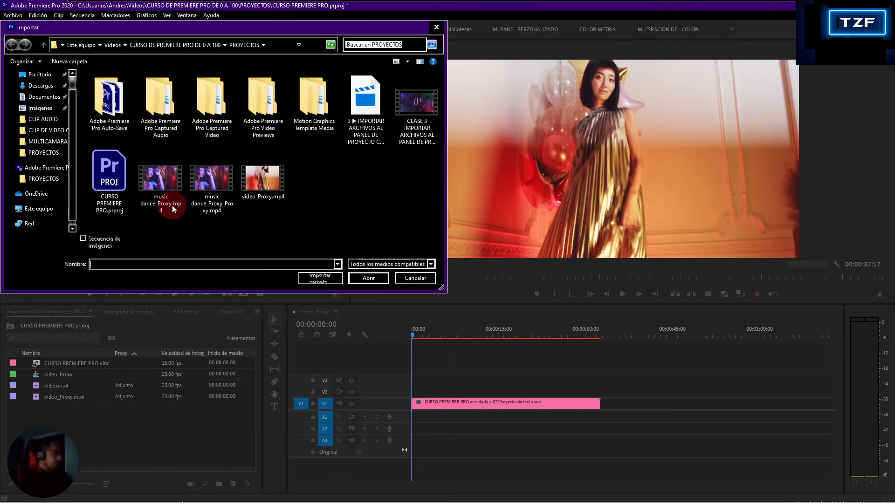
pyautogui.click(133, 43)
pyautogui.doubleClick(109, 99)
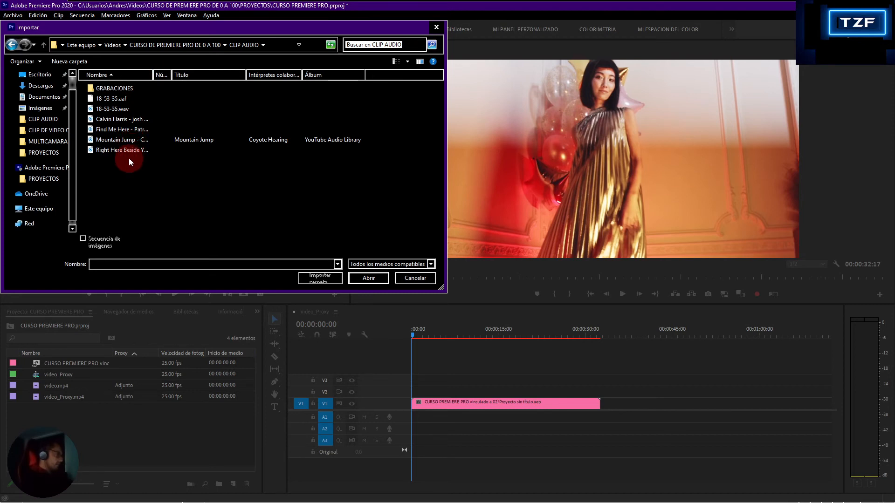
pyautogui.doubleClick(107, 150)
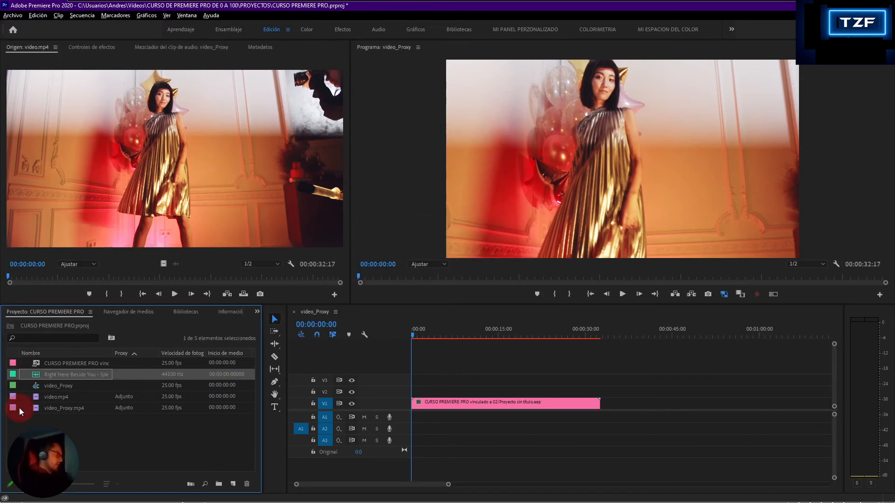
pyautogui.moveTo(50, 379); pyautogui.dragTo(419, 420)
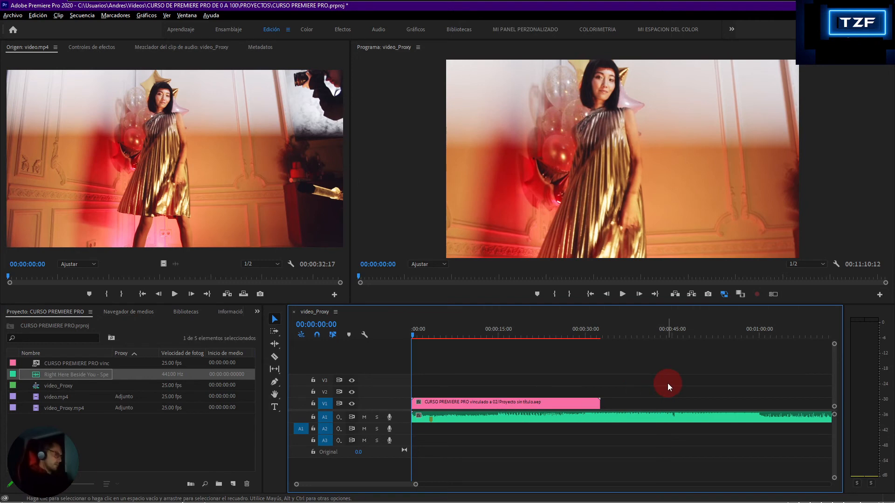
# Cut the music clip at the end of the video, 00:00:32:17, delete the excess, and return the playhead to the sequence start
pyautogui.press('Down')
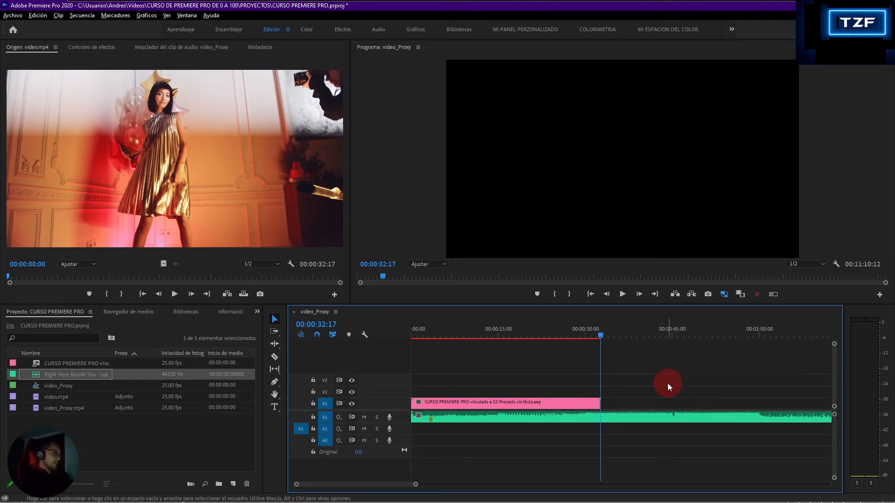
pyautogui.press('c')
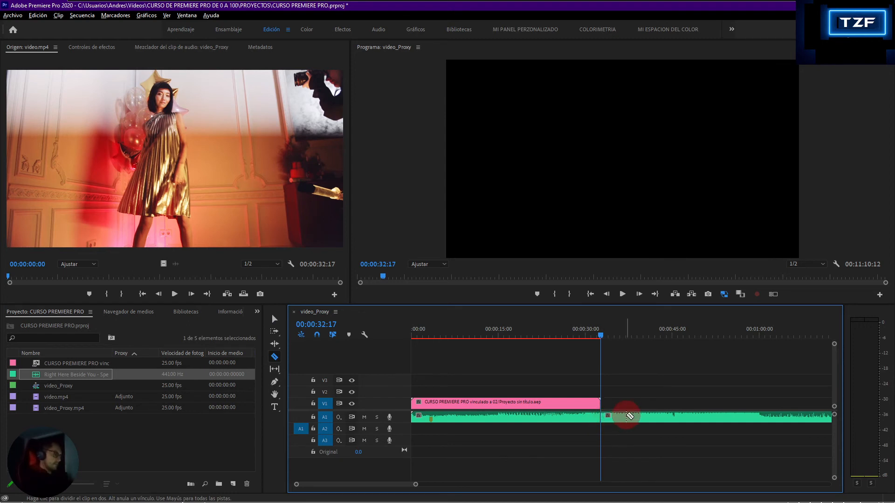
pyautogui.press('v')
pyautogui.click(629, 416)
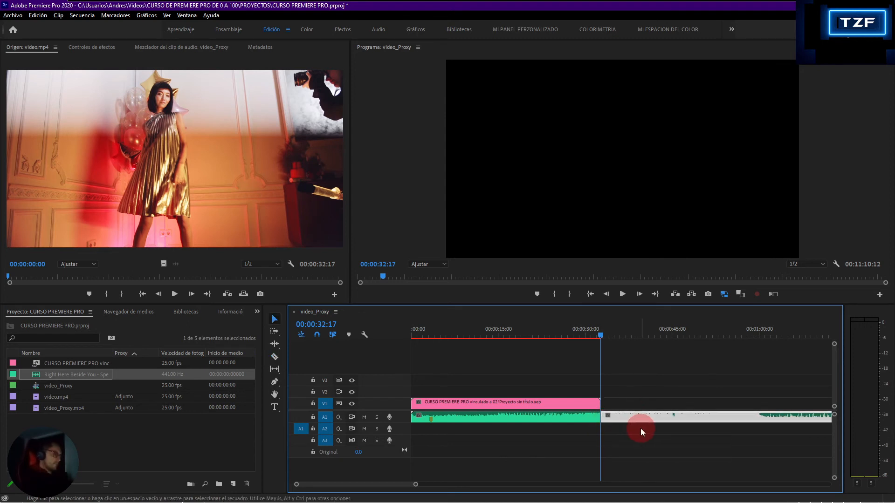
pyautogui.press('Delete')
pyautogui.click(601, 332)
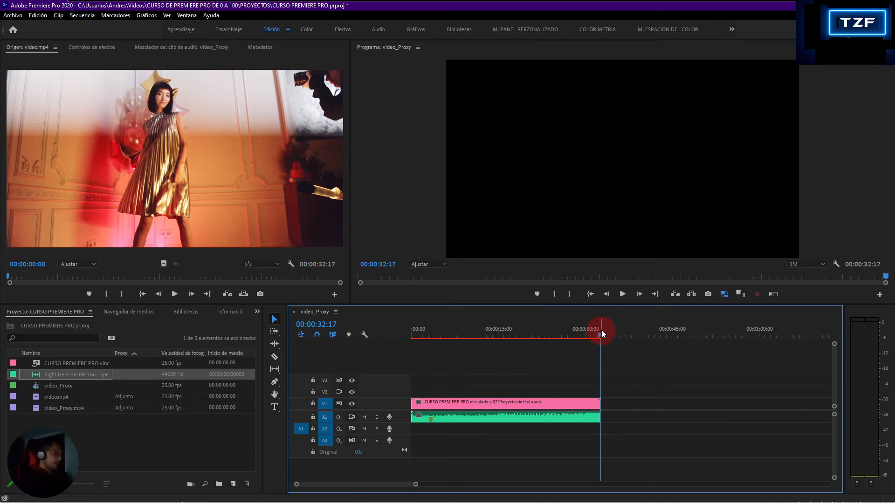
pyautogui.moveTo(601, 330); pyautogui.dragTo(334, 329)
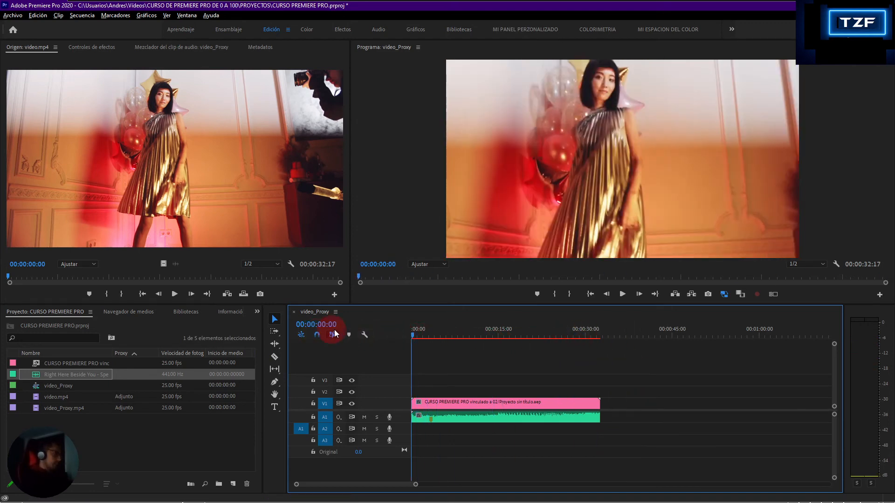
# Play back the video_Proxy sequence with its music in a maximized Program monitor and restore the normal frame size
pyautogui.moveTo(394, 335)
pyautogui.mouseDown()
pyautogui.moveTo(412, 334)
pyautogui.moveTo(382, 333)
pyautogui.mouseUp()
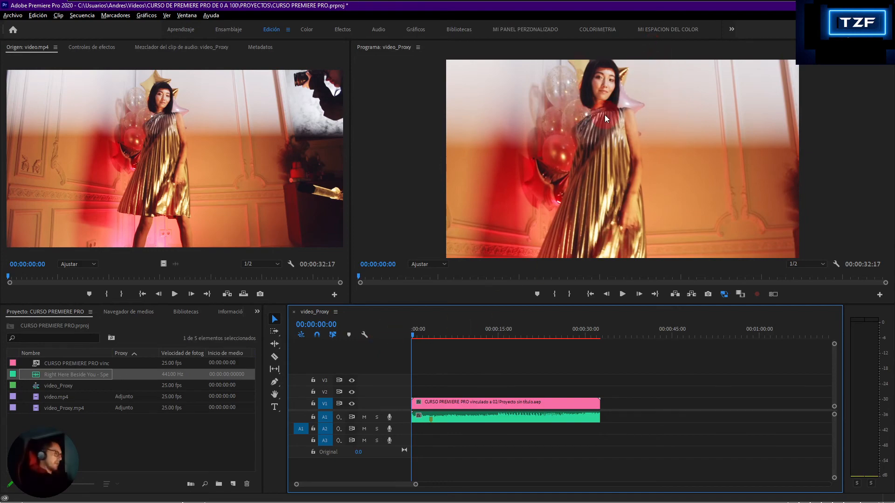
pyautogui.press('space')
pyautogui.press('`')
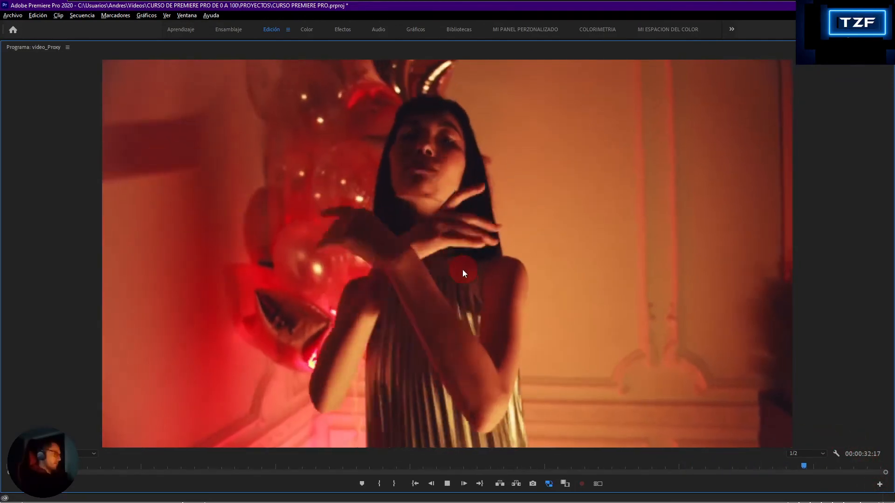
pyautogui.click(459, 272)
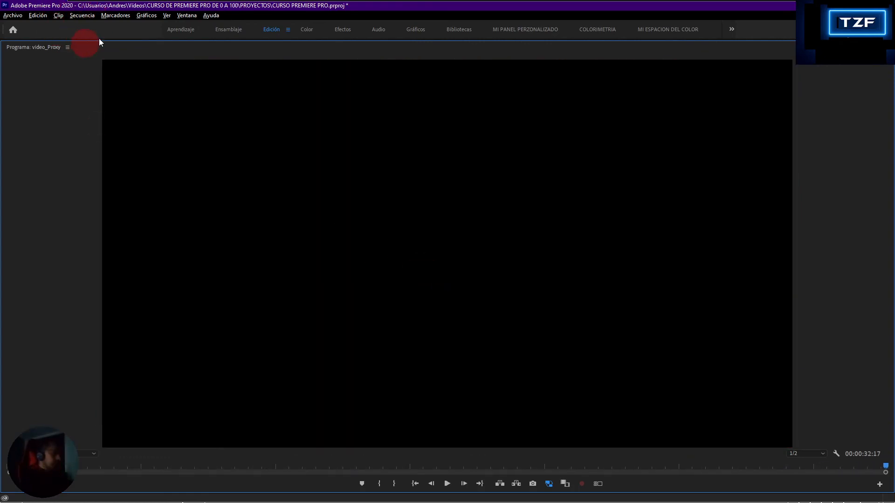
pyautogui.click(186, 16)
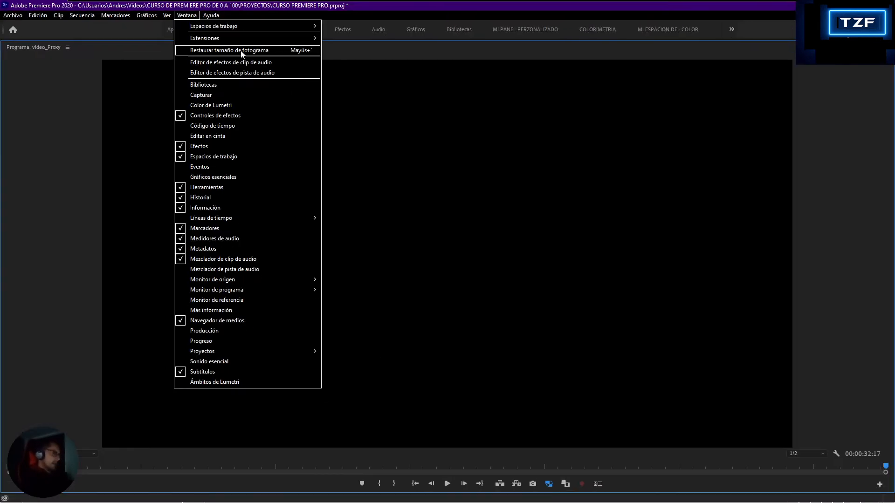
pyautogui.click(250, 51)
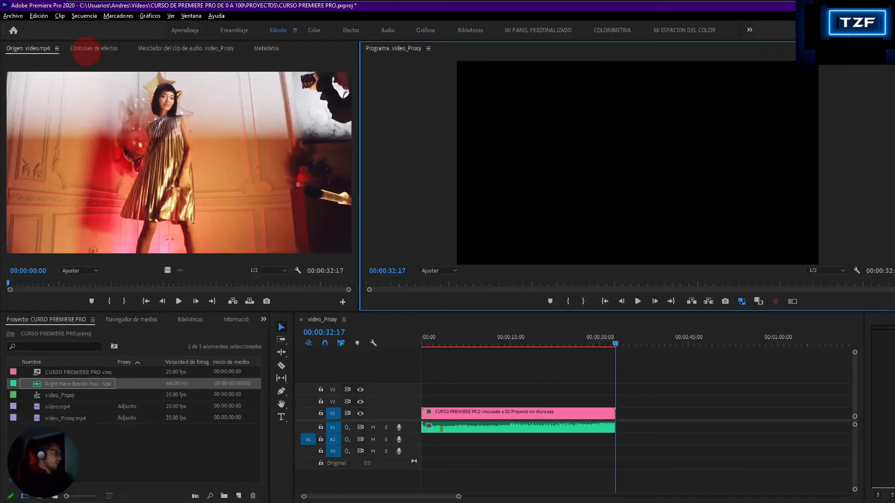
# View the effect controls and open the linked After Effects composition clip from track V1 in the Source monitor
pyautogui.click(85, 51)
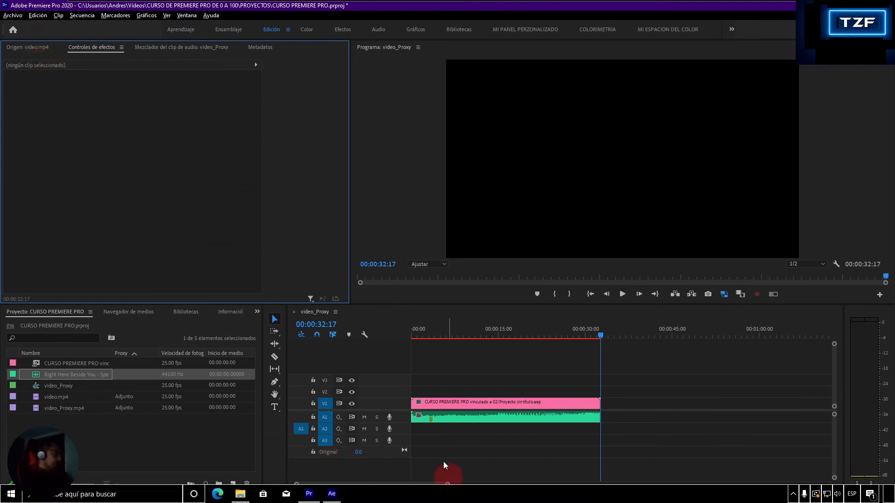
pyautogui.doubleClick(451, 404)
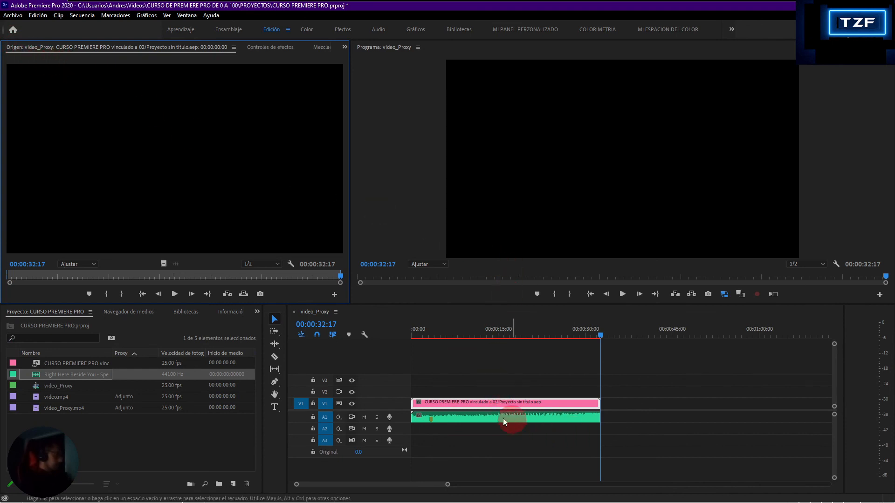
pyautogui.click(445, 385)
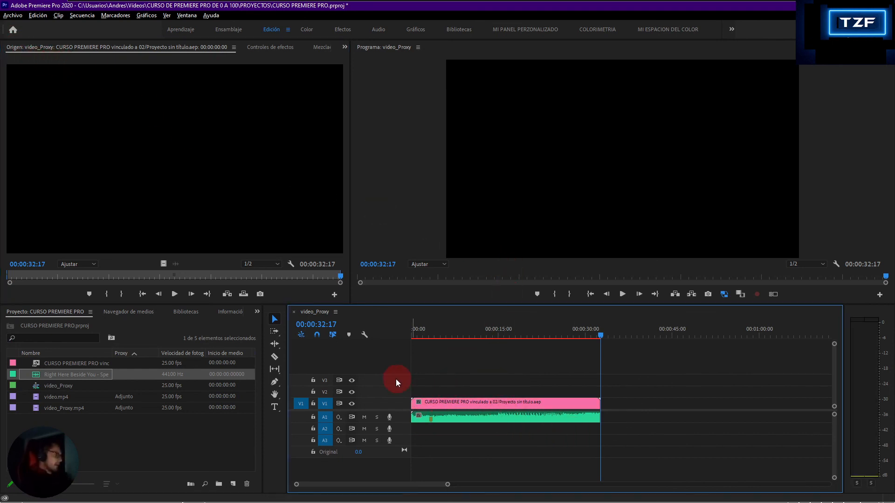
pyautogui.doubleClick(434, 404)
pyautogui.click(32, 323)
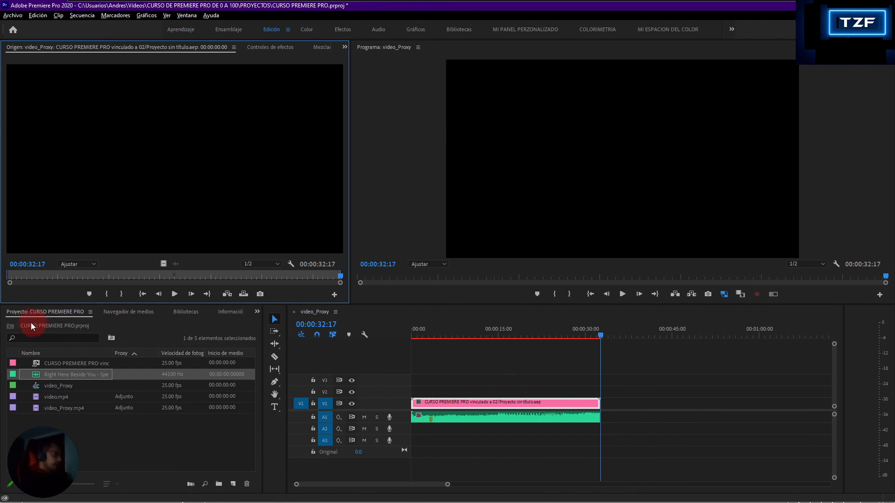